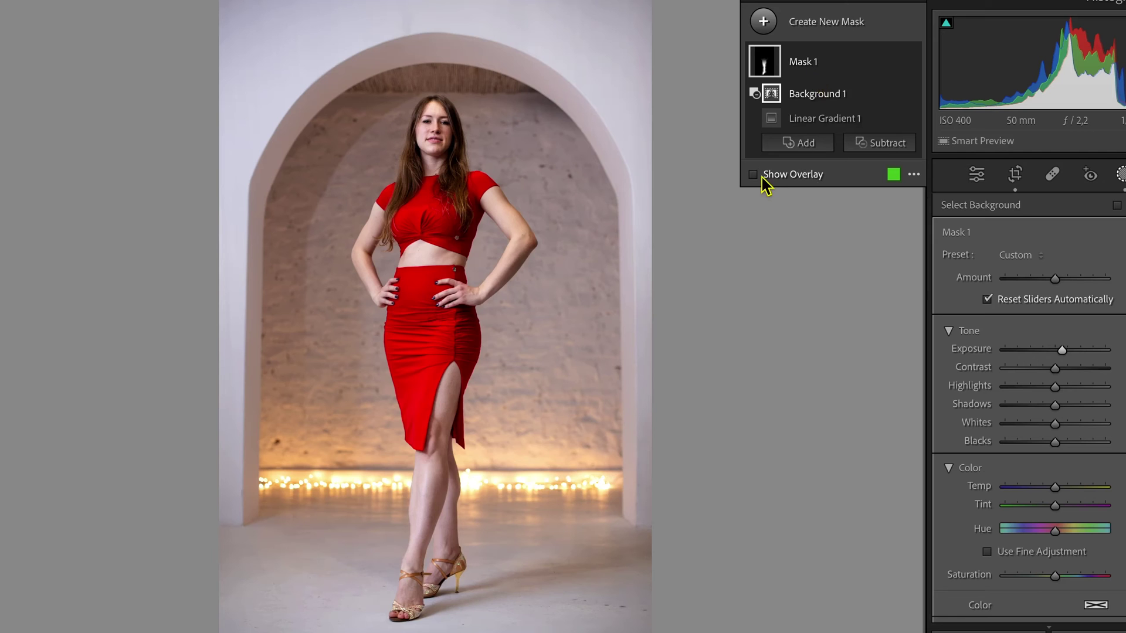
# Step: Add a radial gradient ellipse over the portrait's floor to its mask
pyautogui.click(793, 146)
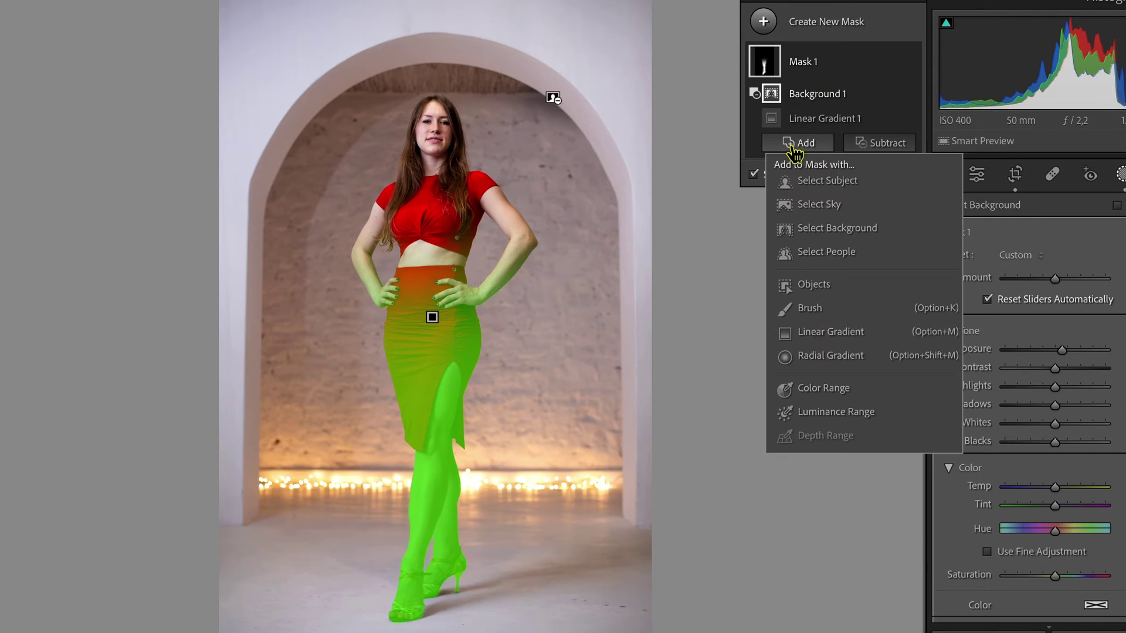
pyautogui.click(832, 364)
pyautogui.moveTo(380, 572); pyautogui.dragTo(637, 632)
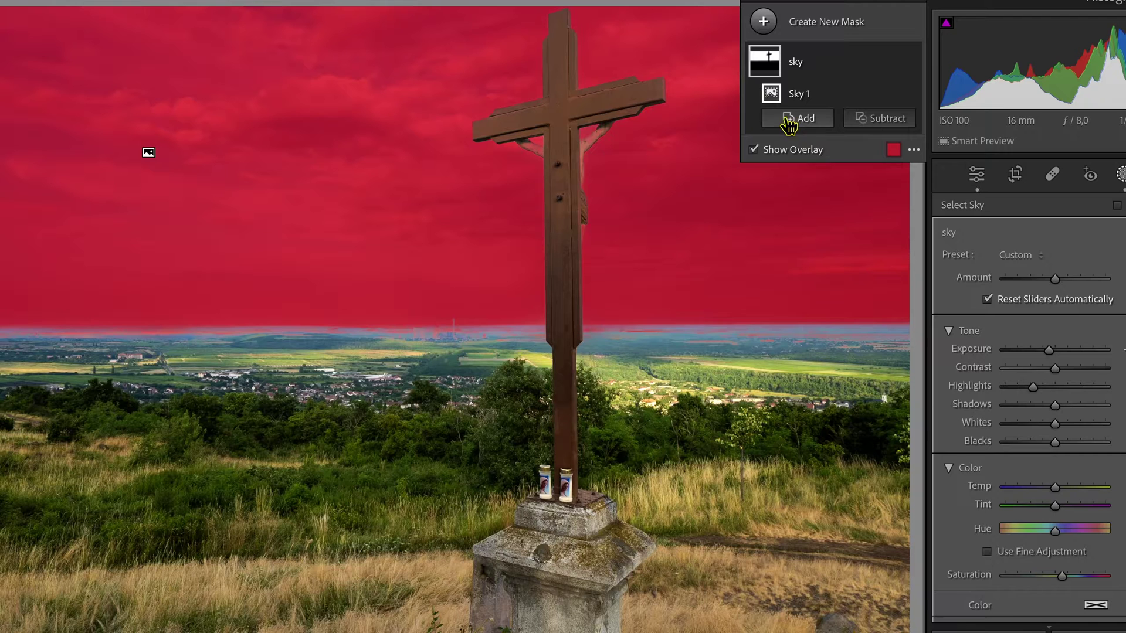
# Step: Extend the sky mask below the horizon with a linear gradient, then box-select the cross
pyautogui.click(802, 119)
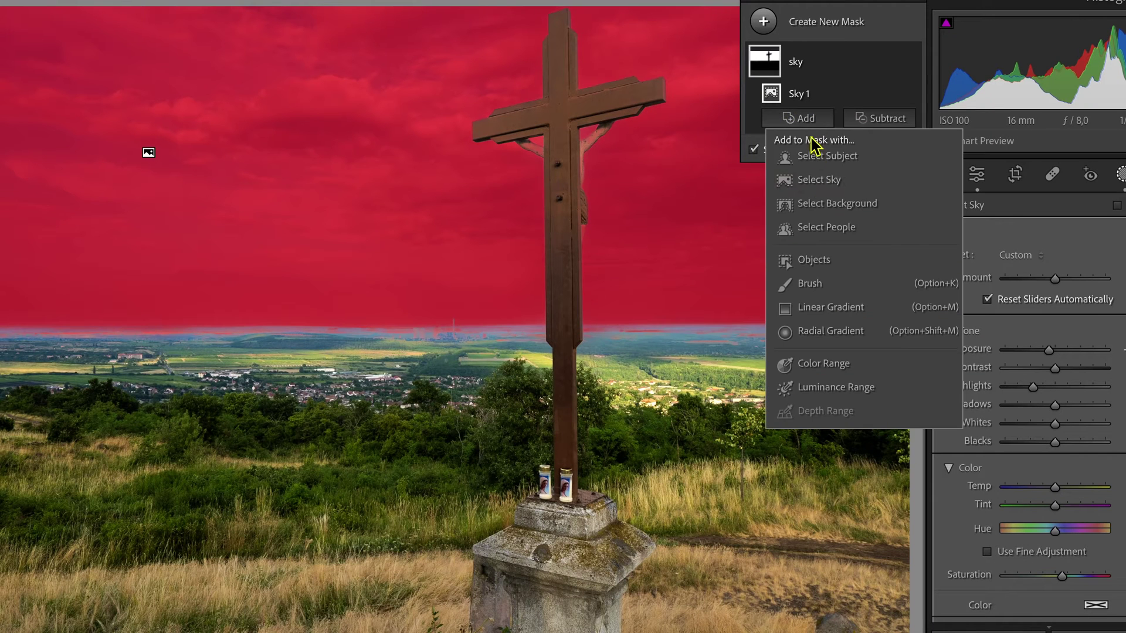
pyautogui.click(822, 312)
pyautogui.moveTo(263, 329); pyautogui.dragTo(264, 465)
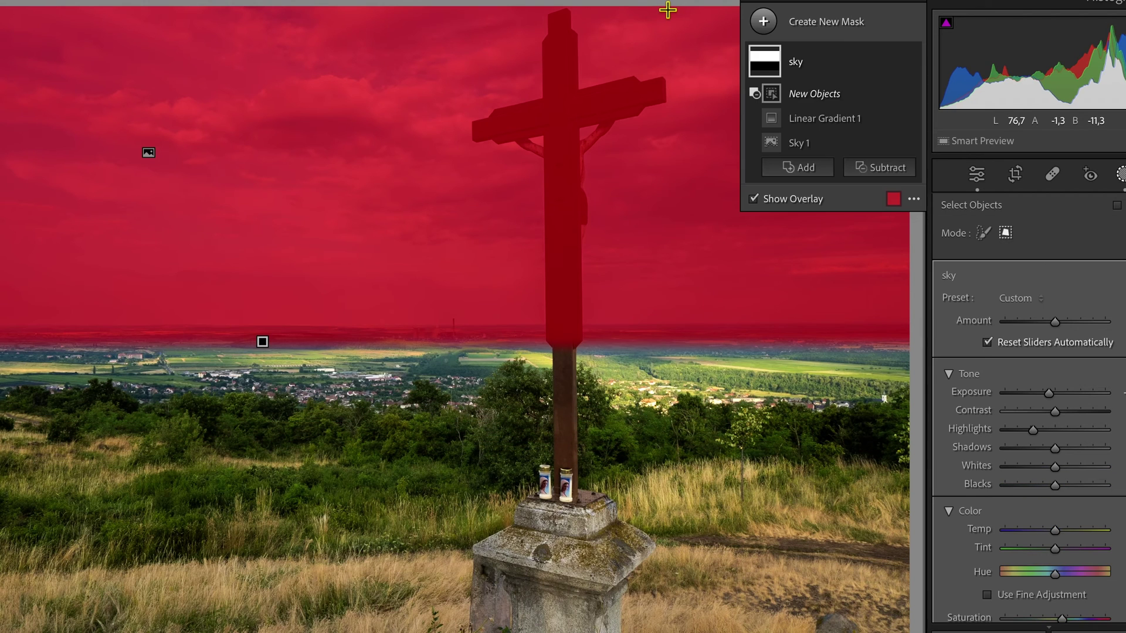
pyautogui.moveTo(668, 10); pyautogui.dragTo(461, 347)
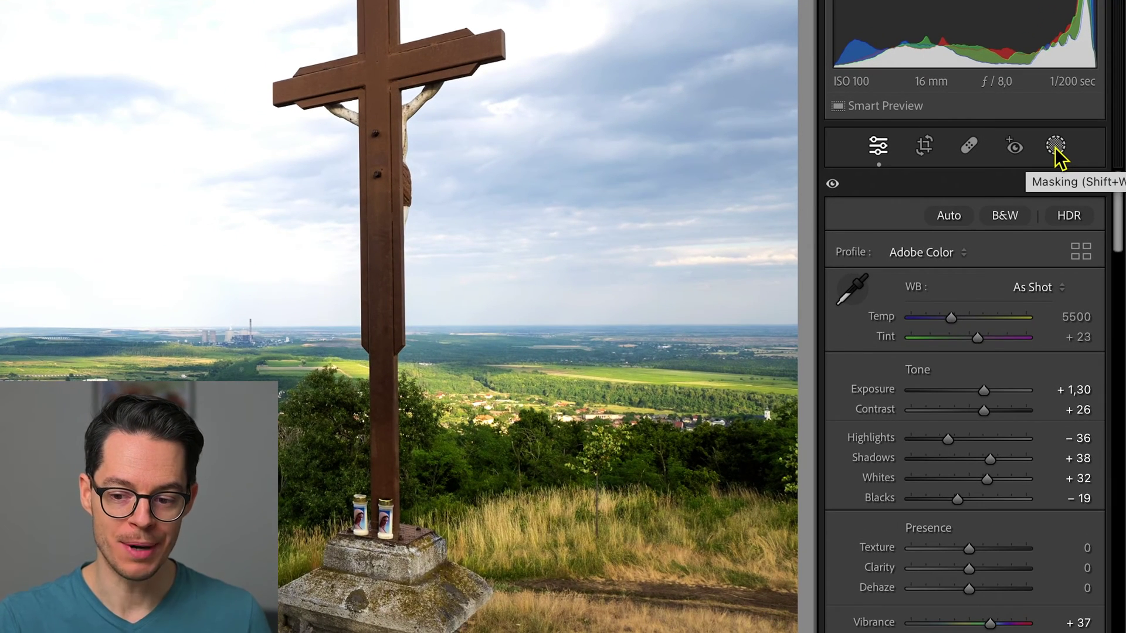
# Step: Open Masking with Shift+W and create a new Sky mask on the cross landscape
pyautogui.hotkey('shift', 'w')
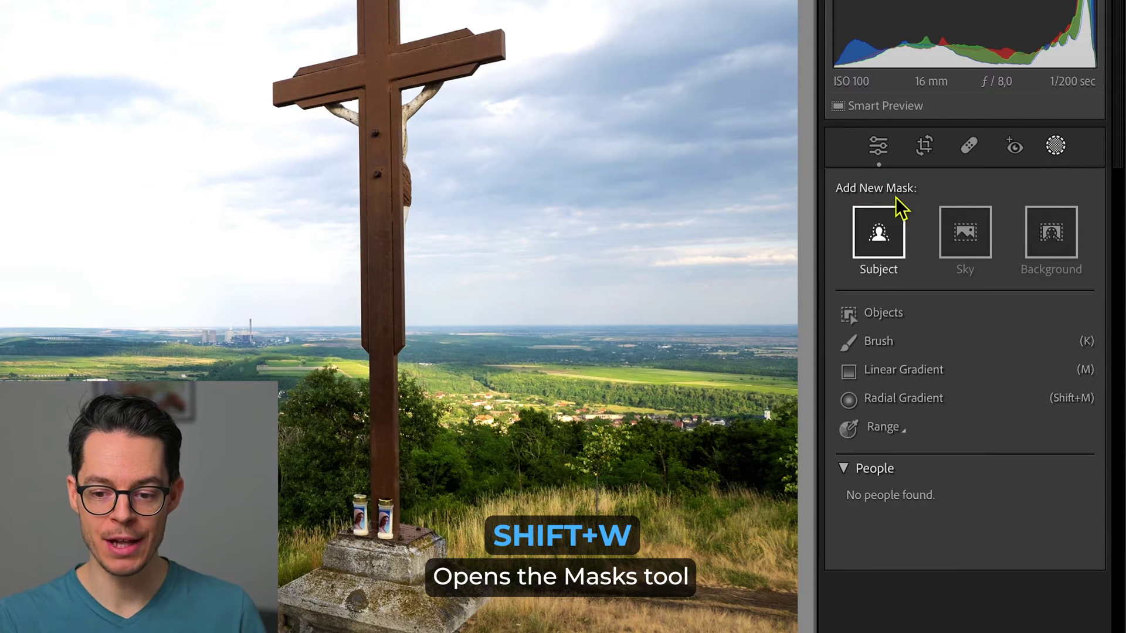
pyautogui.click(946, 225)
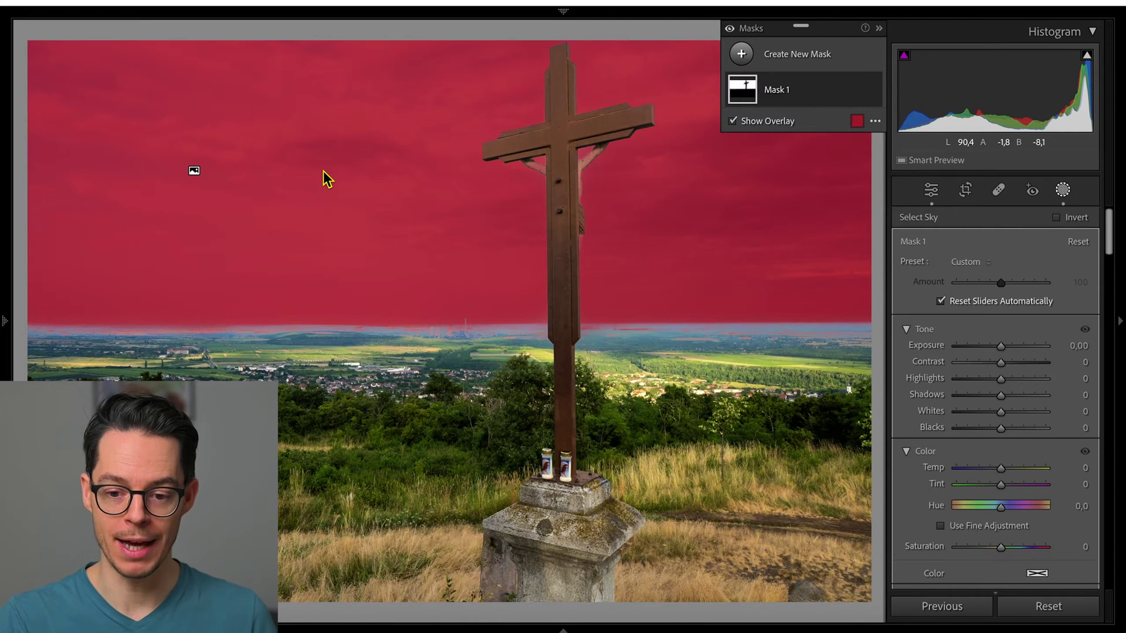
pyautogui.click(859, 123)
pyautogui.click(526, 292)
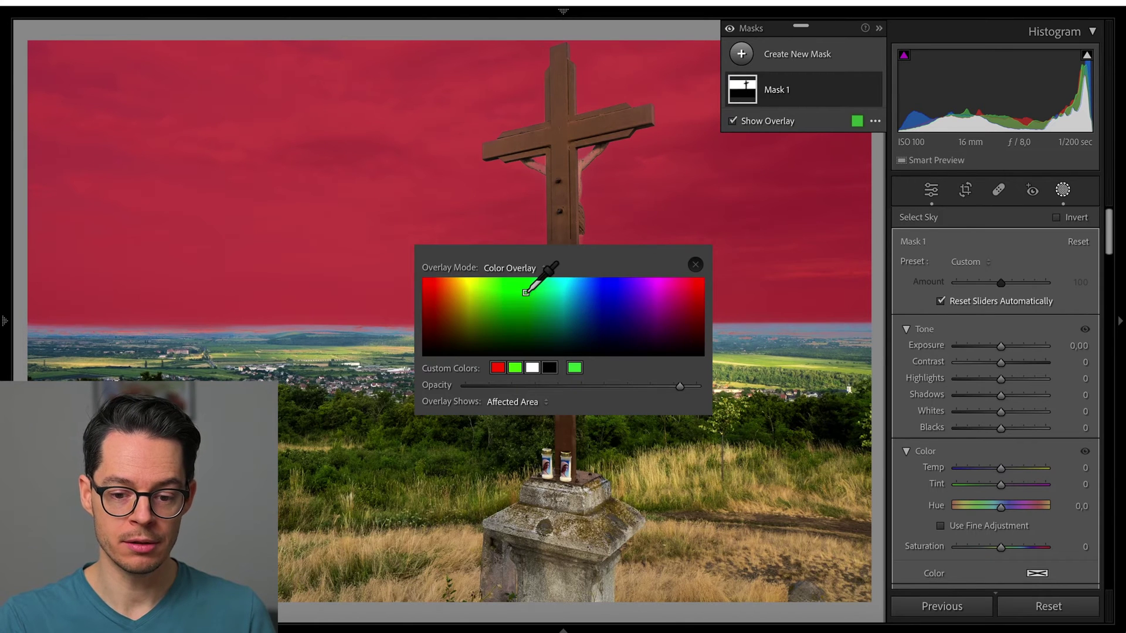
pyautogui.click(695, 284)
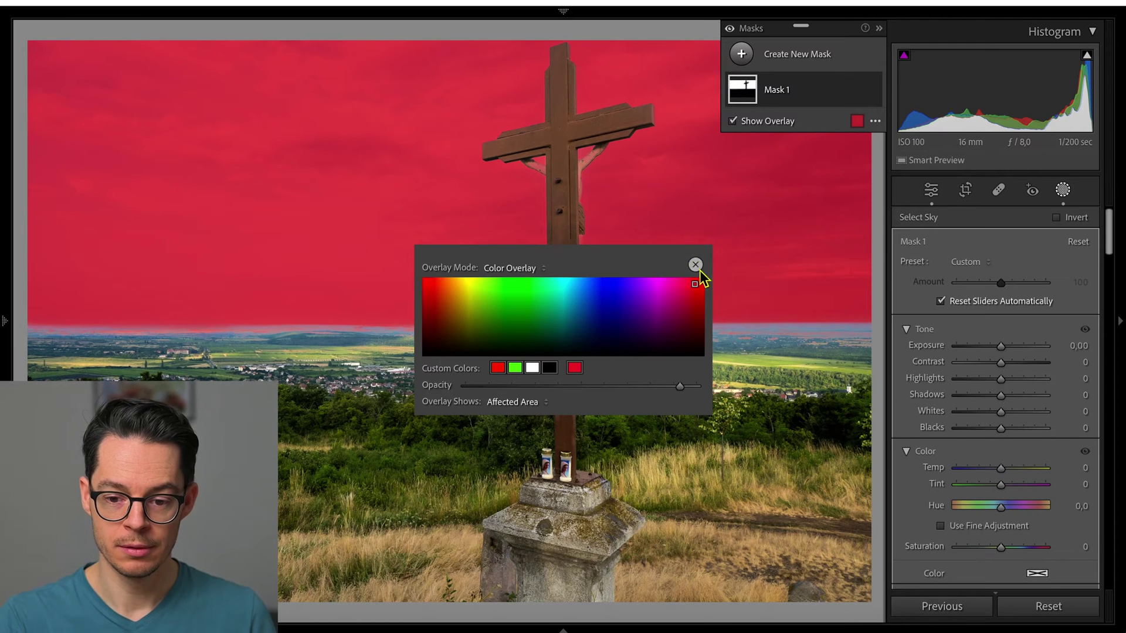
pyautogui.click(696, 265)
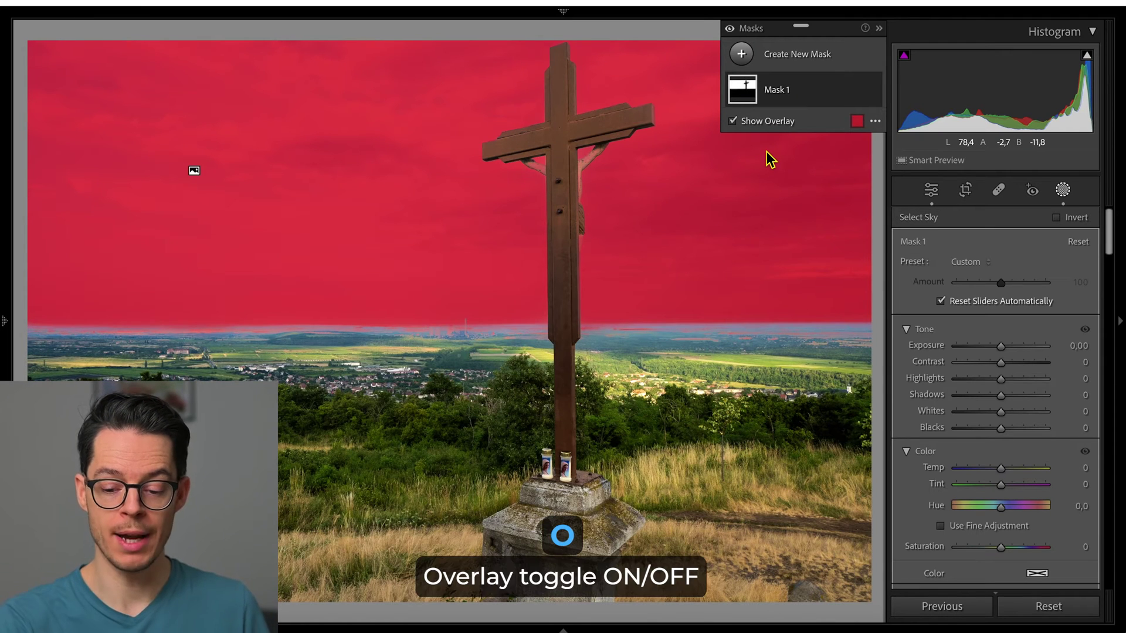
pyautogui.press('o')
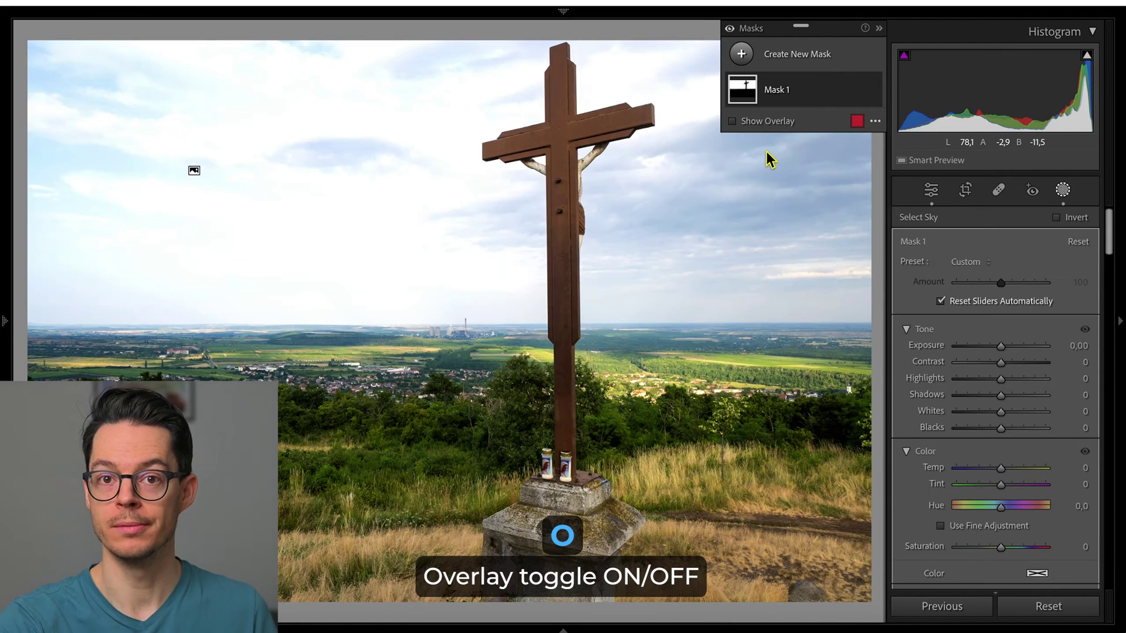
pyautogui.press('o')
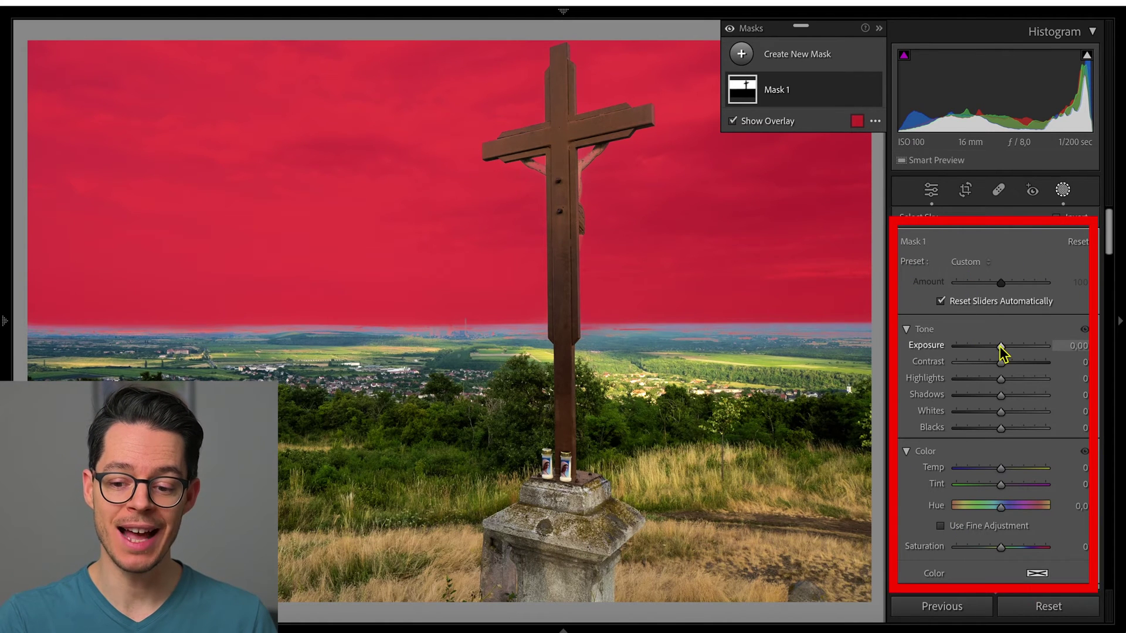
# Step: Set the sky mask to Exposure -0.48, Highlights -44 and Saturation 14, with the overlay showing
pyautogui.moveTo(1005, 353)
pyautogui.mouseDown()
pyautogui.moveTo(976, 352)
pyautogui.moveTo(1005, 352)
pyautogui.mouseUp()
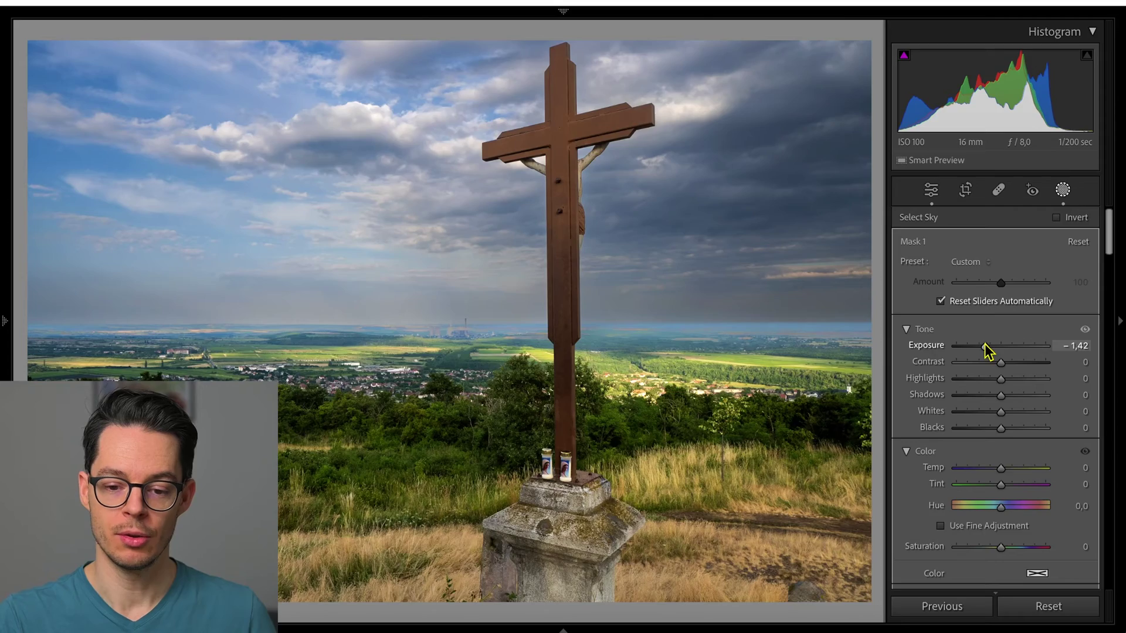
pyautogui.moveTo(984, 344); pyautogui.dragTo(982, 383)
pyautogui.moveTo(1000, 548); pyautogui.dragTo(1007, 554)
pyautogui.moveTo(997, 346); pyautogui.dragTo(995, 346)
pyautogui.moveTo(987, 385); pyautogui.dragTo(983, 385)
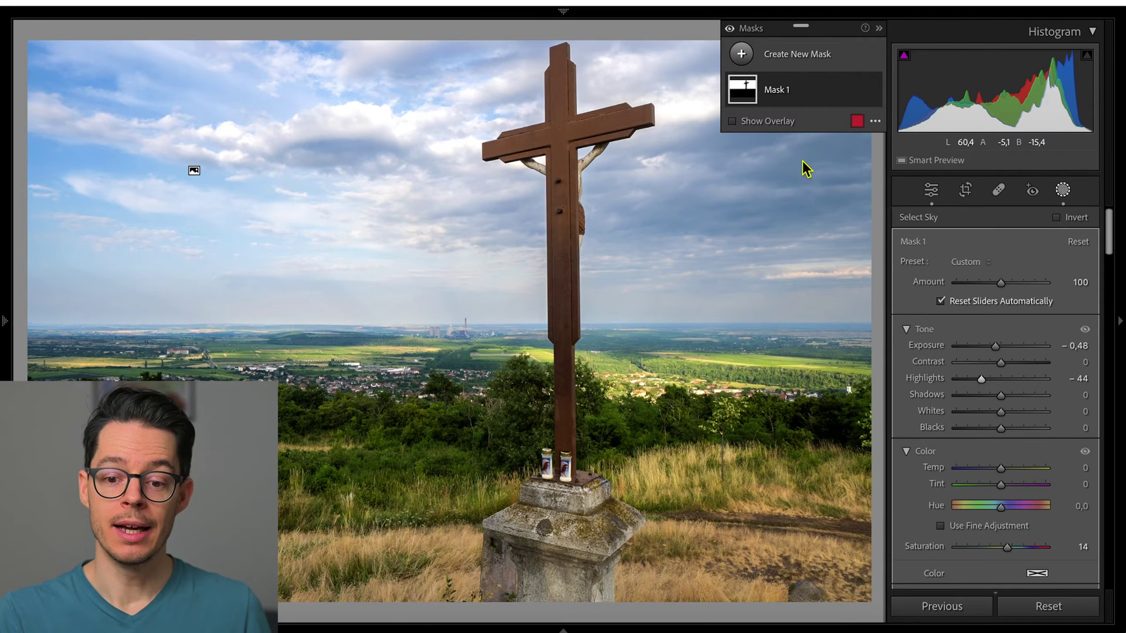
pyautogui.click(751, 125)
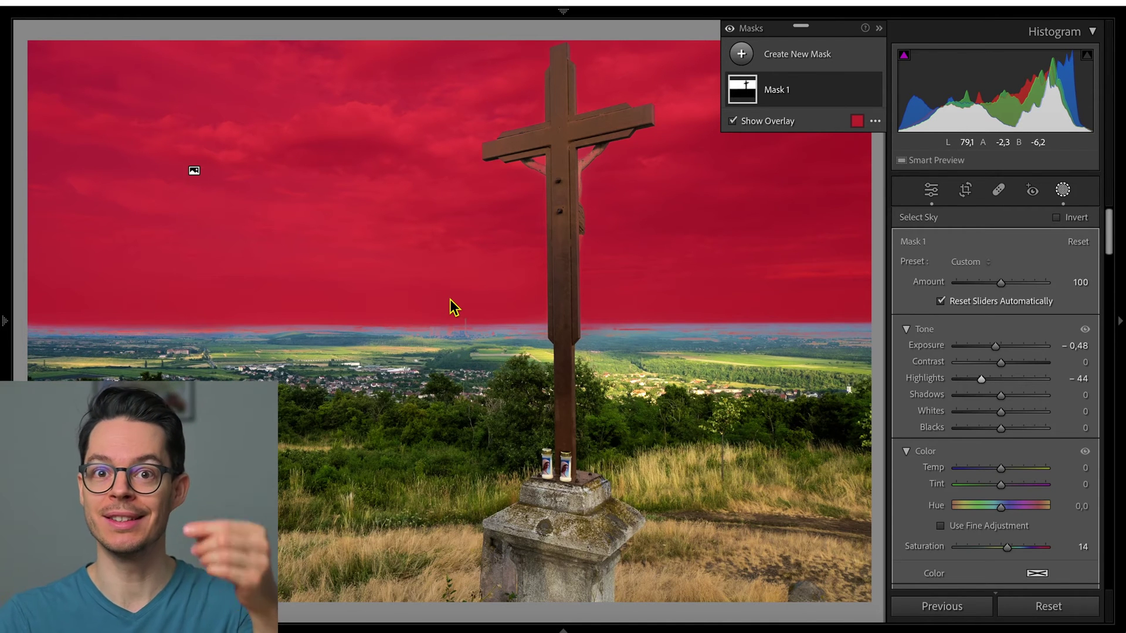
# Step: Rename the sky mask from 'Mask 1' to 'sky'
pyautogui.moveTo(783, 94)
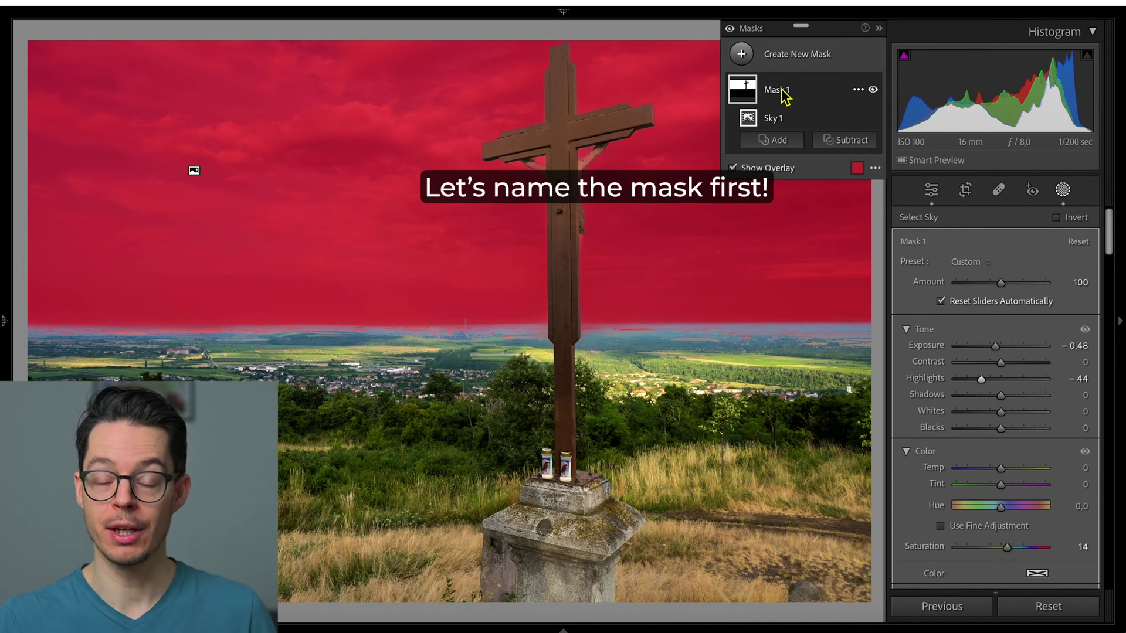
pyautogui.doubleClick(783, 94)
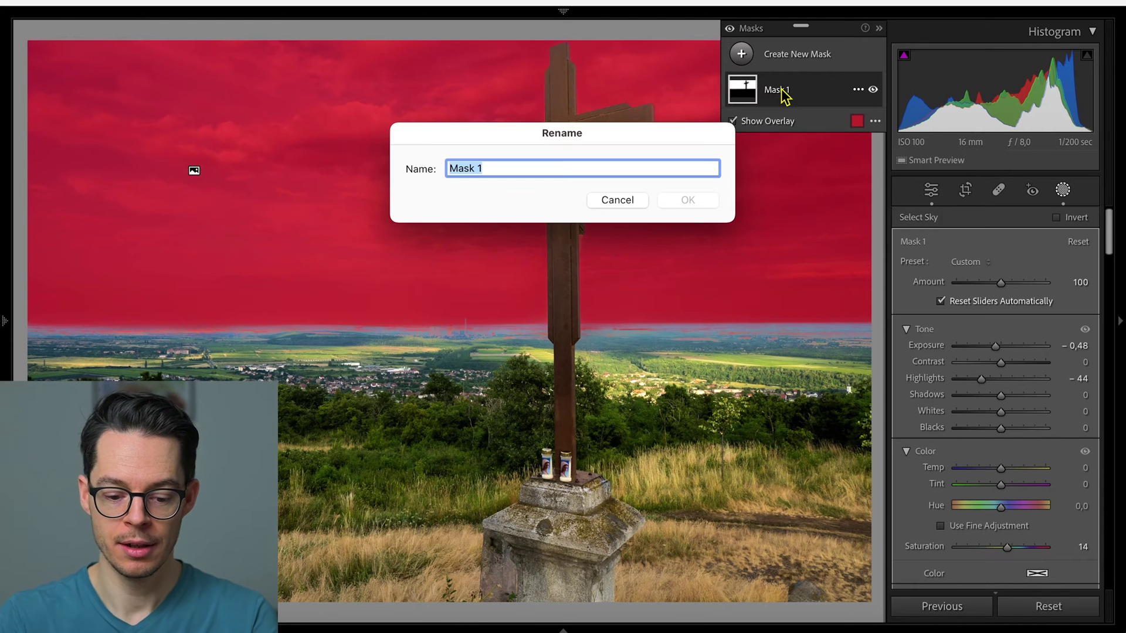
pyautogui.write('sky')
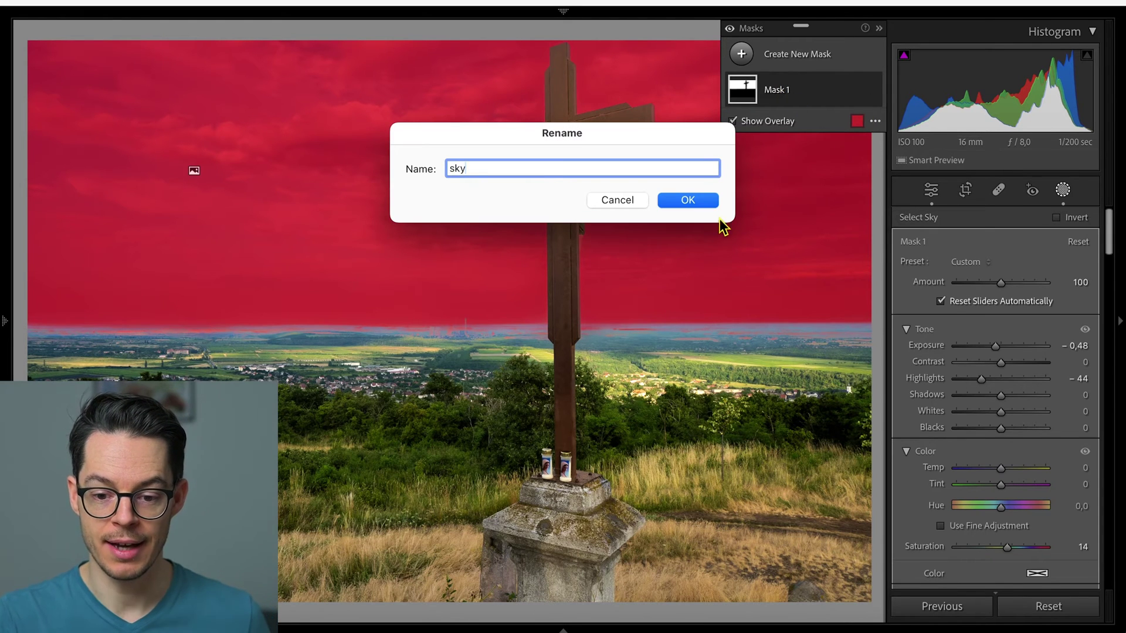
pyautogui.click(709, 202)
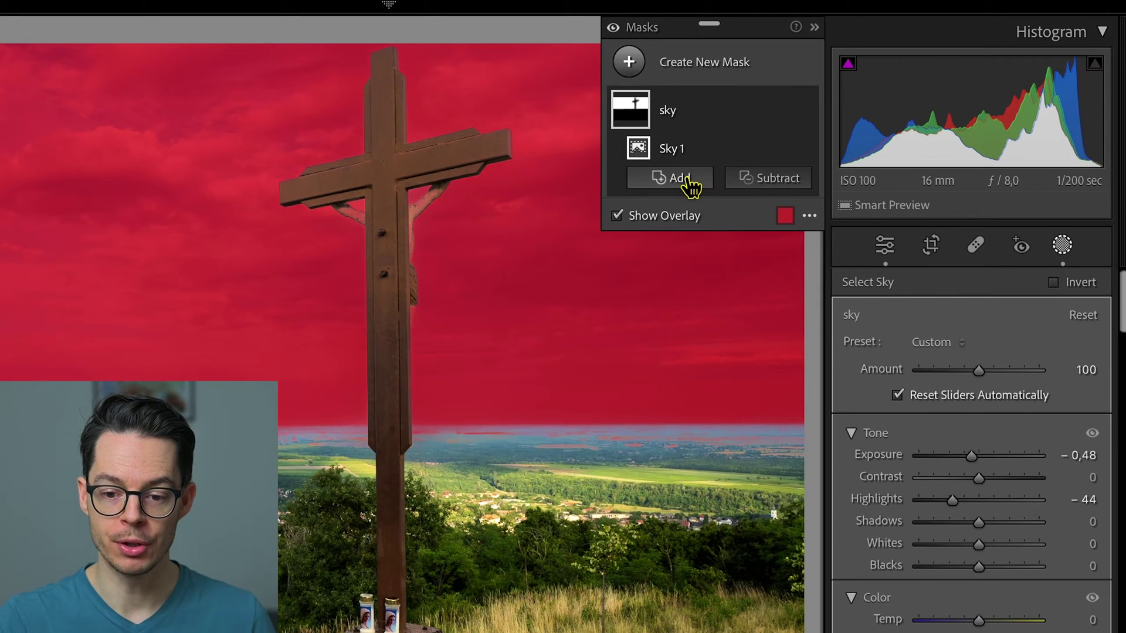
pyautogui.click(690, 185)
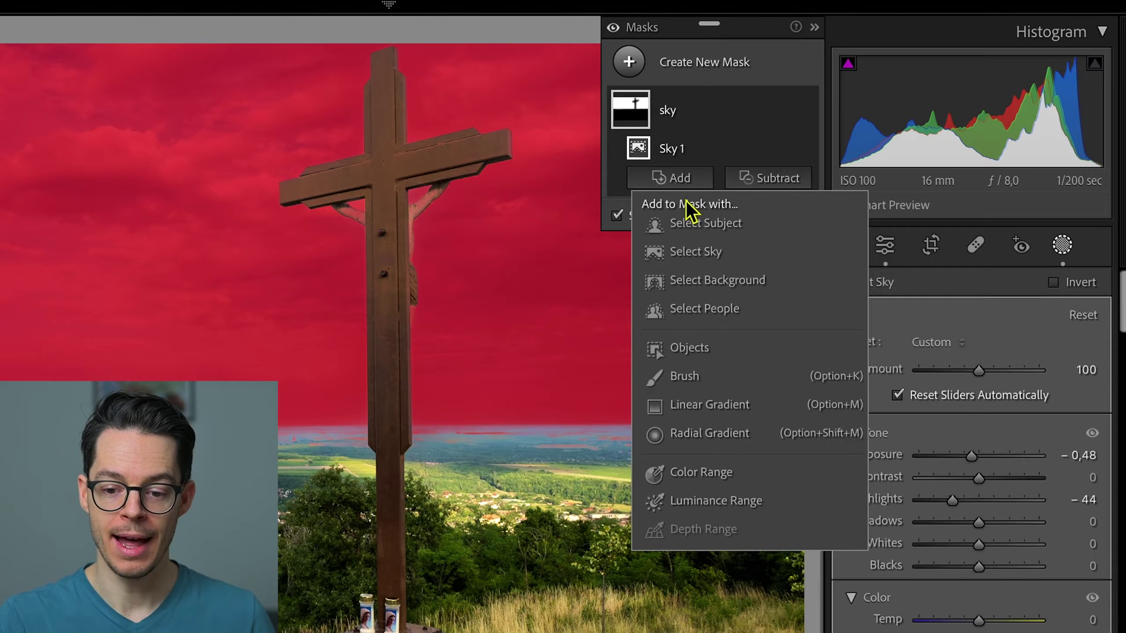
# Step: Add Linear Gradient 1 to the sky mask, straightened horizontal and ending just below the horizon
pyautogui.click(699, 407)
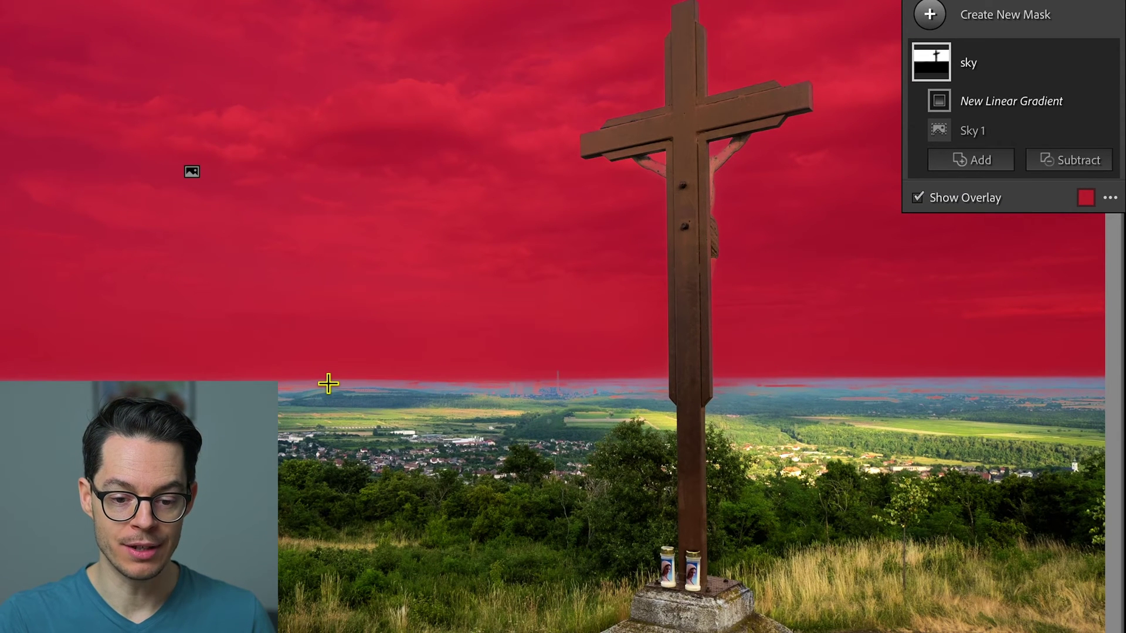
pyautogui.moveTo(330, 388); pyautogui.dragTo(330, 455)
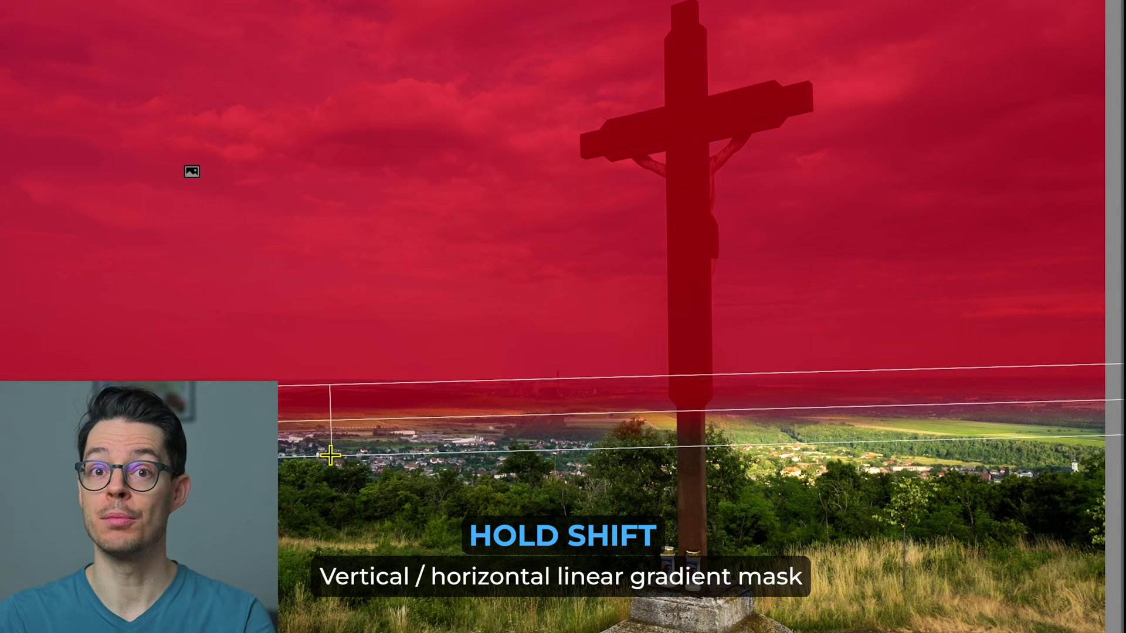
pyautogui.moveTo(330, 455); pyautogui.dragTo(329, 415)
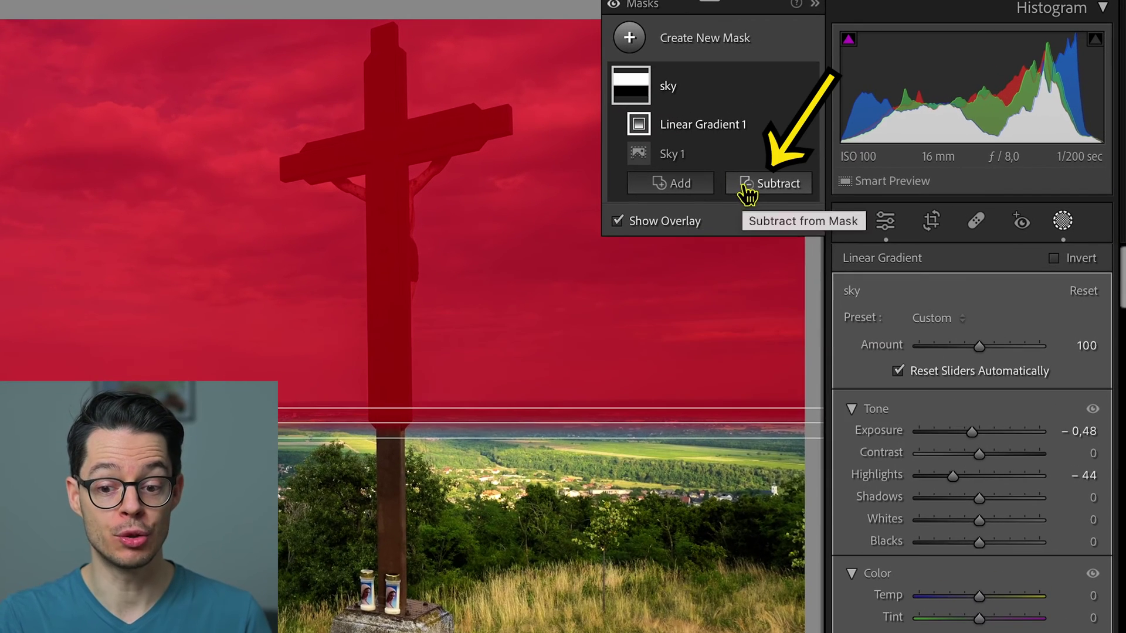
pyautogui.click(746, 188)
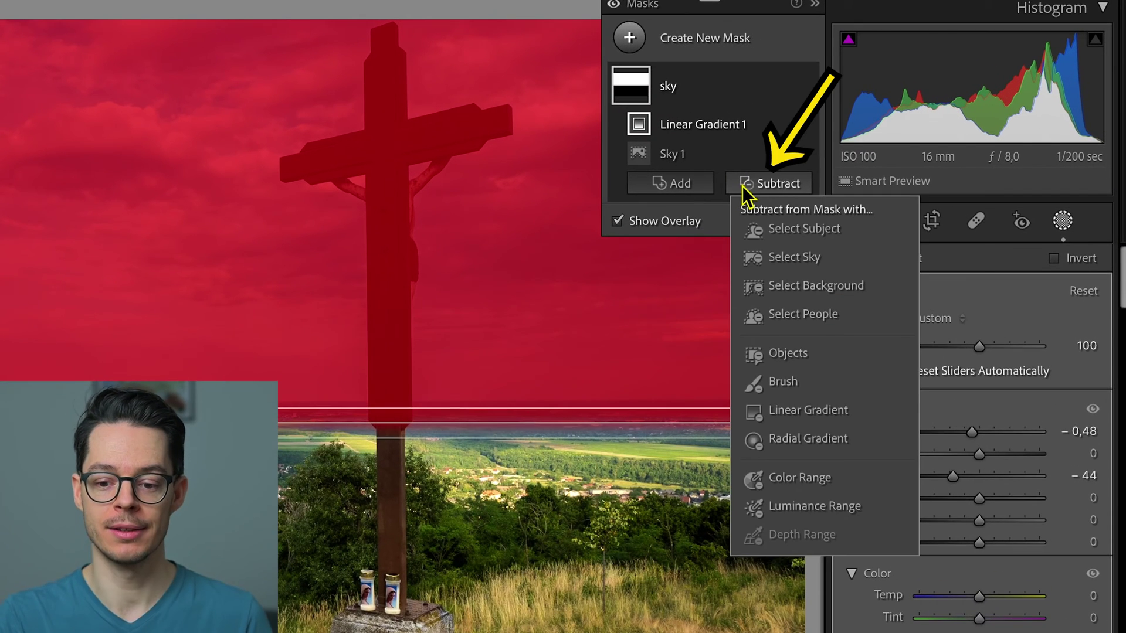
pyautogui.click(791, 362)
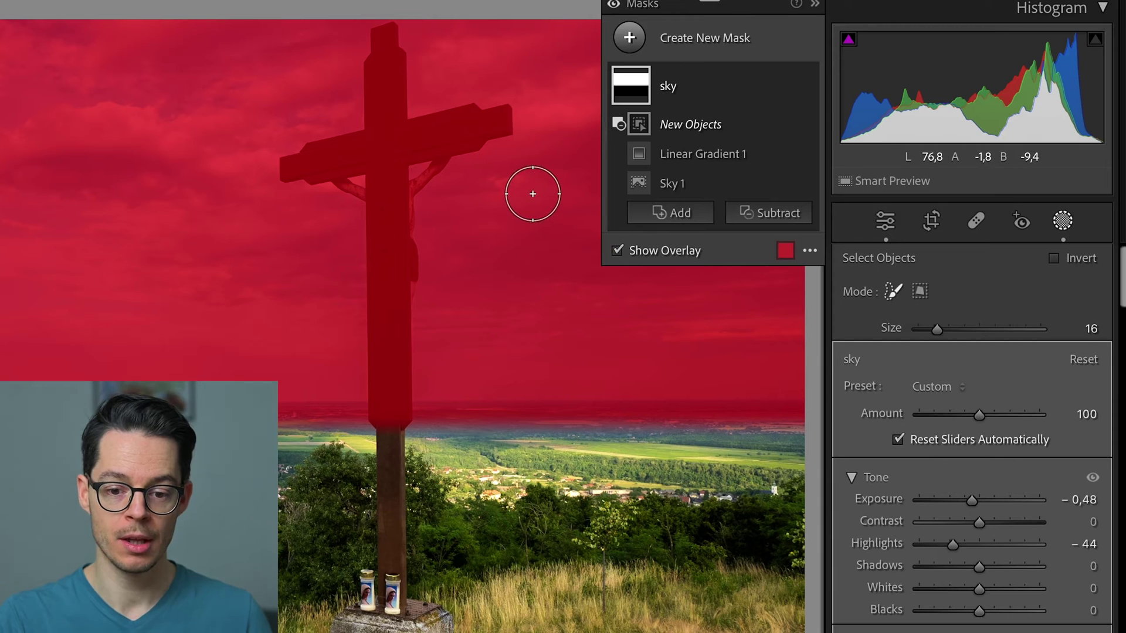
pyautogui.moveTo(389, 68)
pyautogui.mouseDown()
pyautogui.moveTo(392, 394)
pyautogui.moveTo(397, 270)
pyautogui.moveTo(383, 167)
pyautogui.moveTo(323, 164)
pyautogui.moveTo(452, 127)
pyautogui.mouseUp()
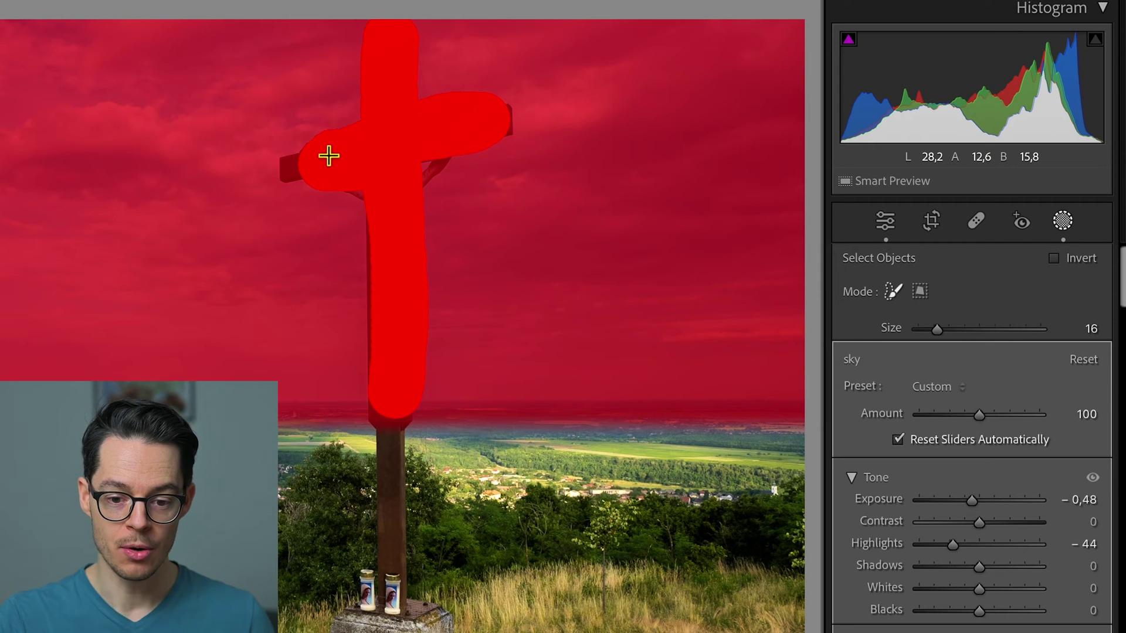
pyautogui.moveTo(329, 156); pyautogui.dragTo(315, 167)
pyautogui.moveTo(413, 178)
pyautogui.mouseDown()
pyautogui.moveTo(385, 342)
pyautogui.moveTo(390, 434)
pyautogui.mouseUp()
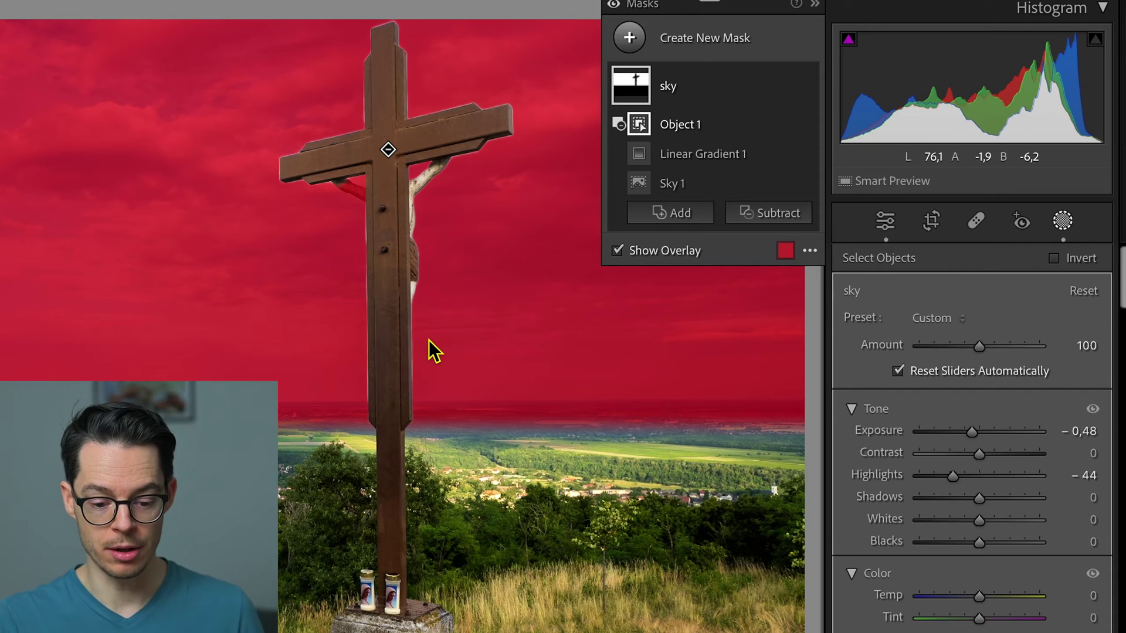
pyautogui.hotkey('ctrl', 'z')
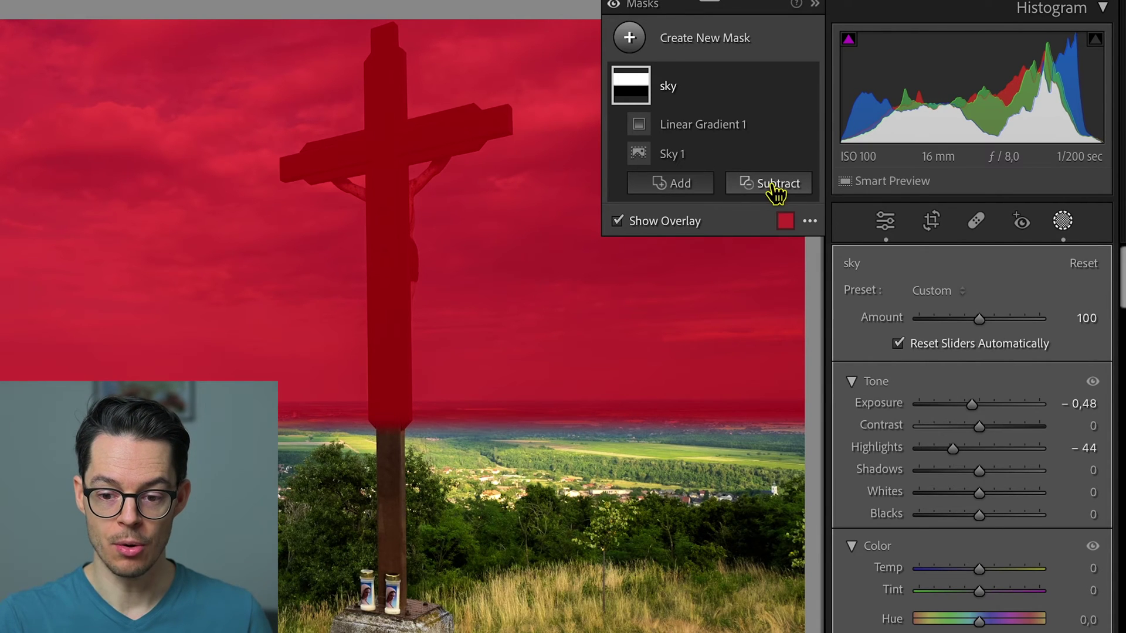
# Step: Subtract the cross from the sky mask as Object 1 using a box selection
pyautogui.click(775, 191)
pyautogui.click(787, 355)
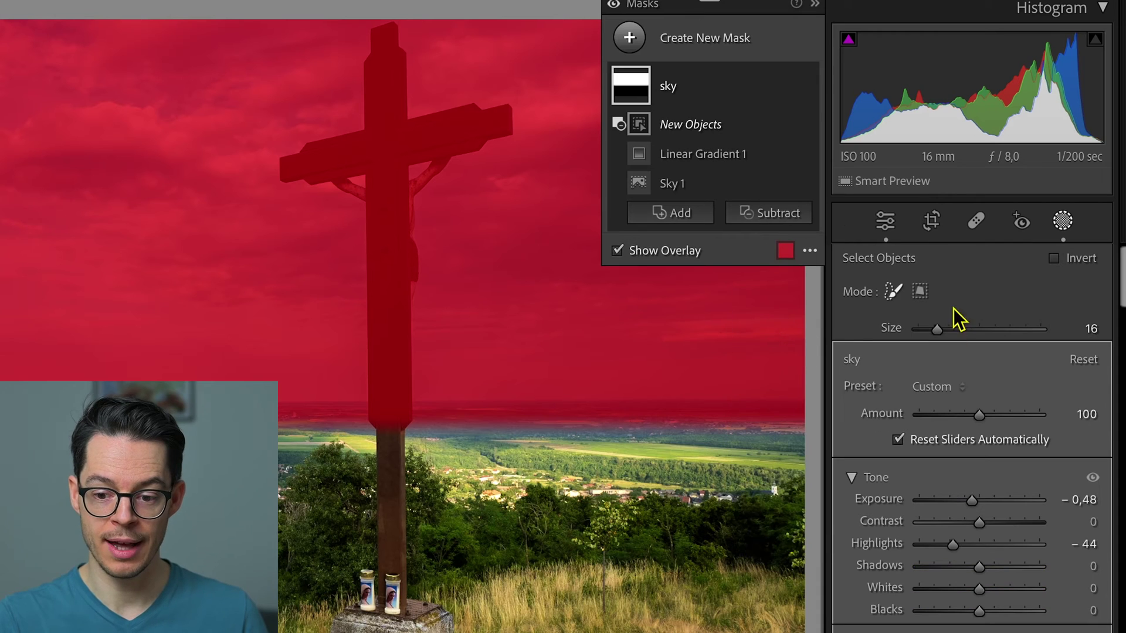
pyautogui.click(921, 292)
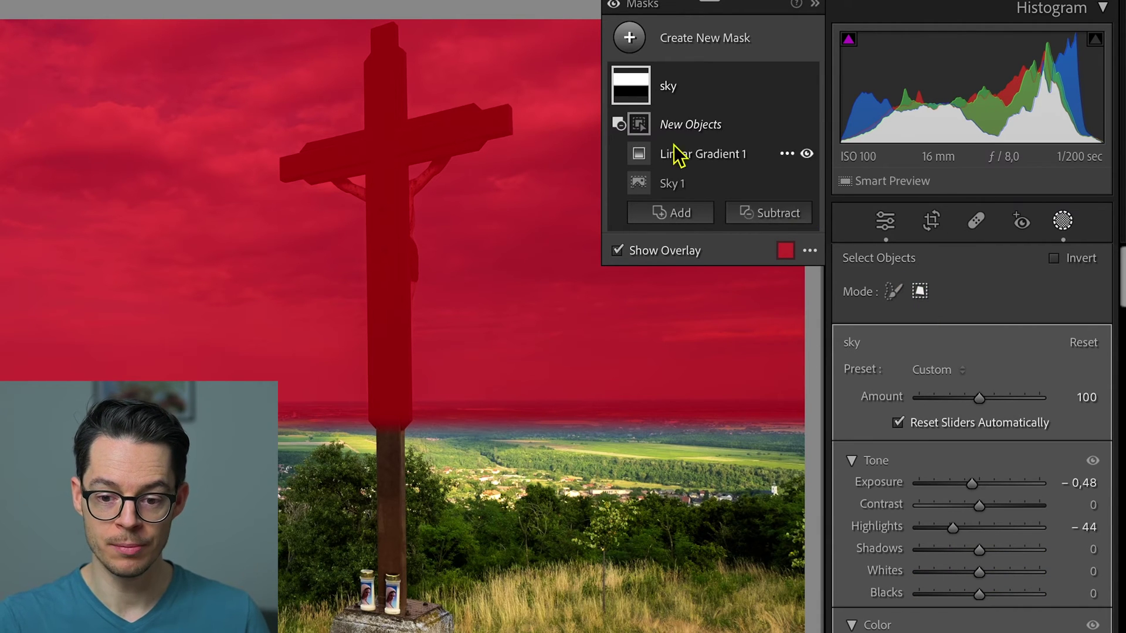
pyautogui.moveTo(514, 24); pyautogui.dragTo(268, 431)
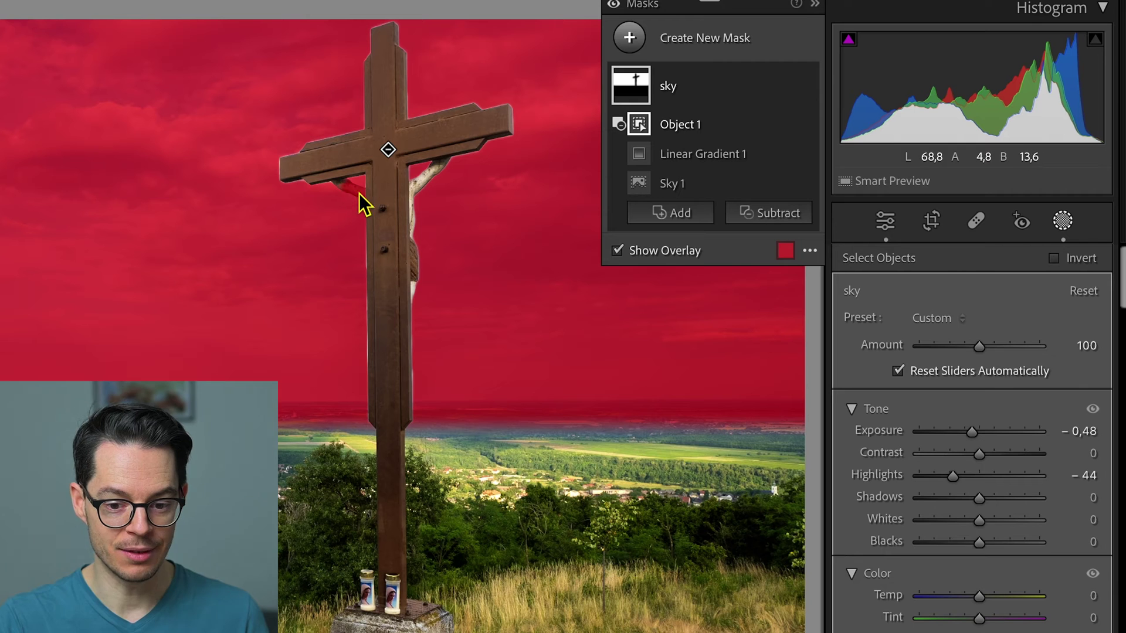
# Step: Zoom in and brush-subtract the leftover sky mask patch from the figure's left arm with a smaller brush
pyautogui.press('z')
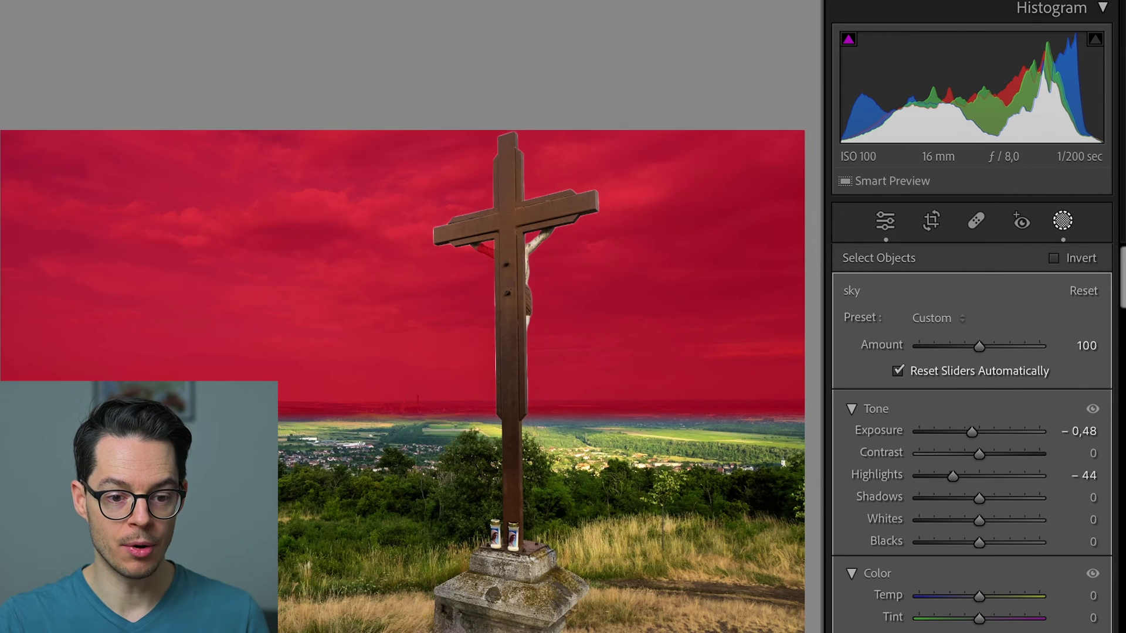
pyautogui.press('z')
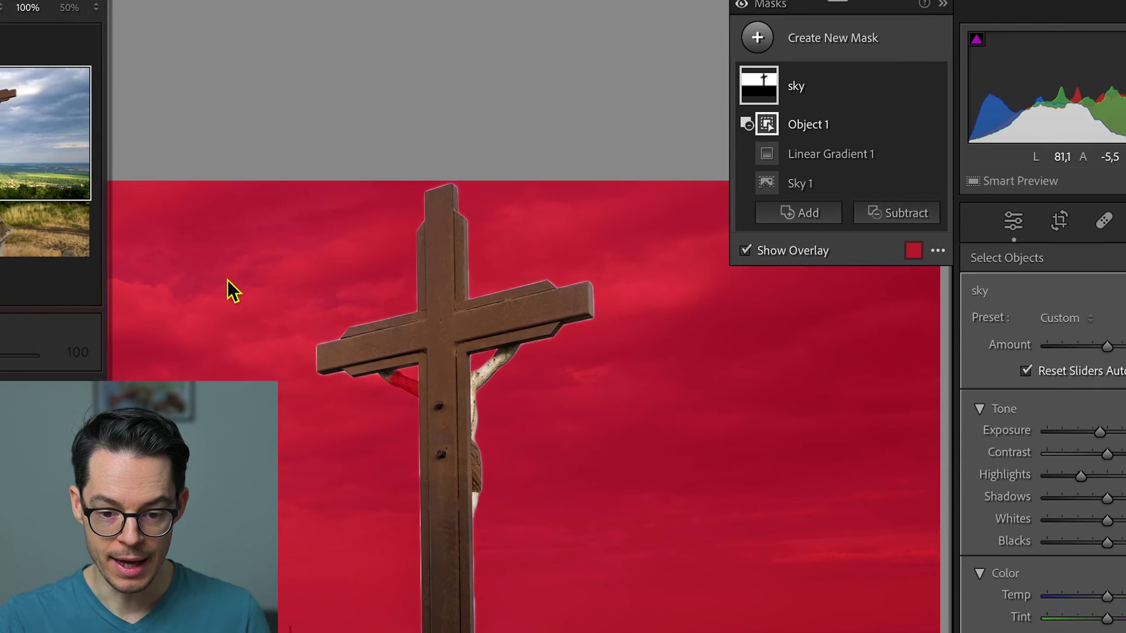
pyautogui.click(897, 217)
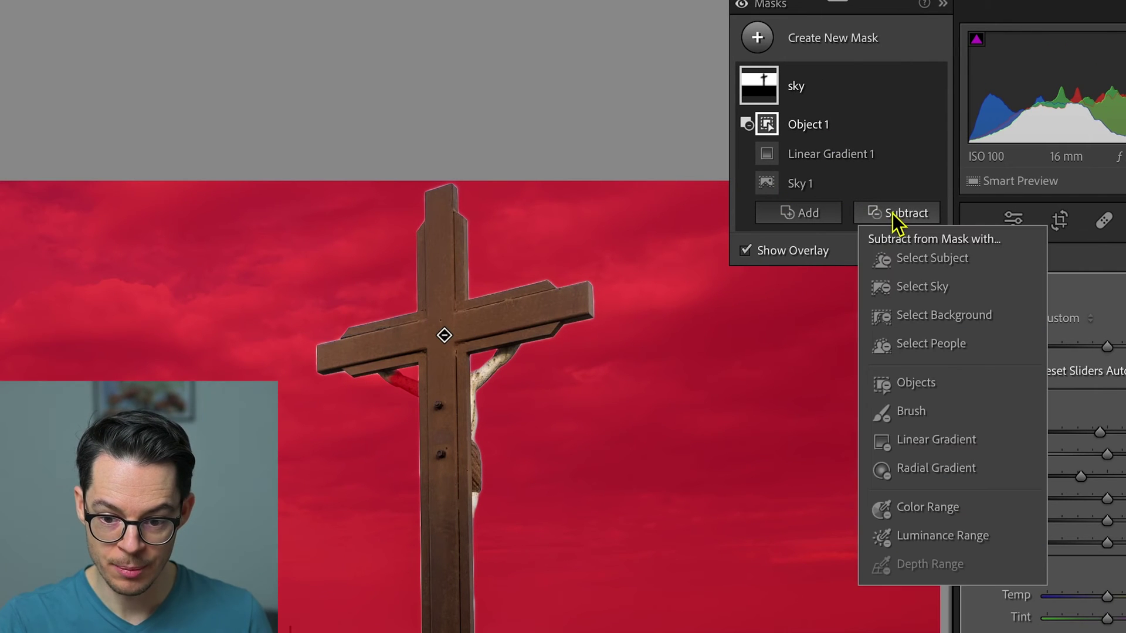
pyautogui.click(908, 412)
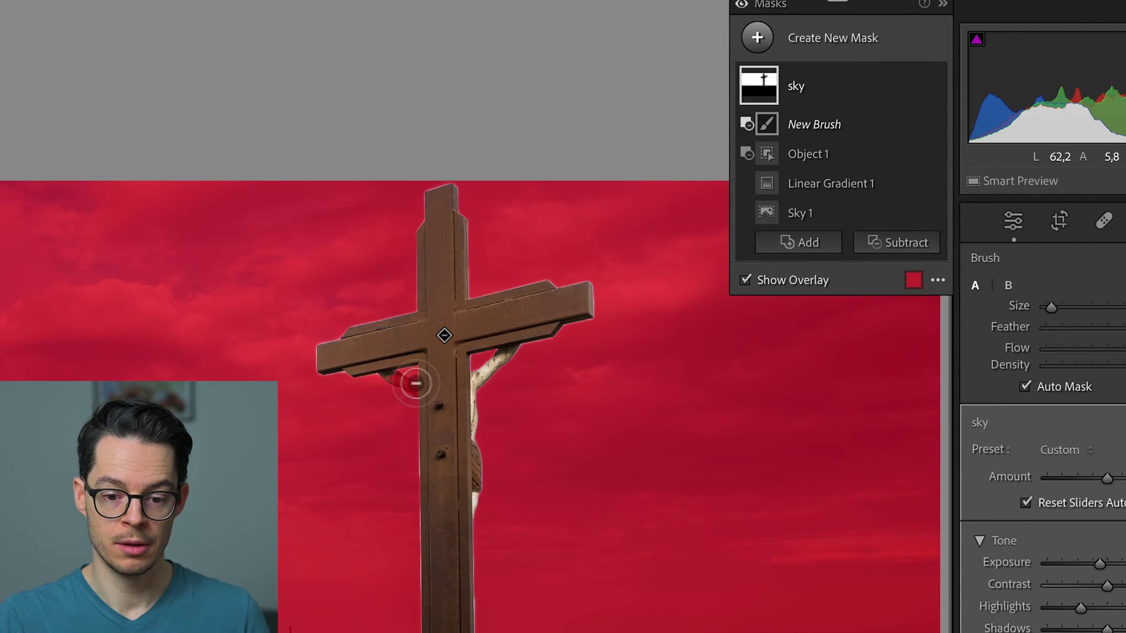
pyautogui.press('[')
pyautogui.press('[')
pyautogui.press('[')
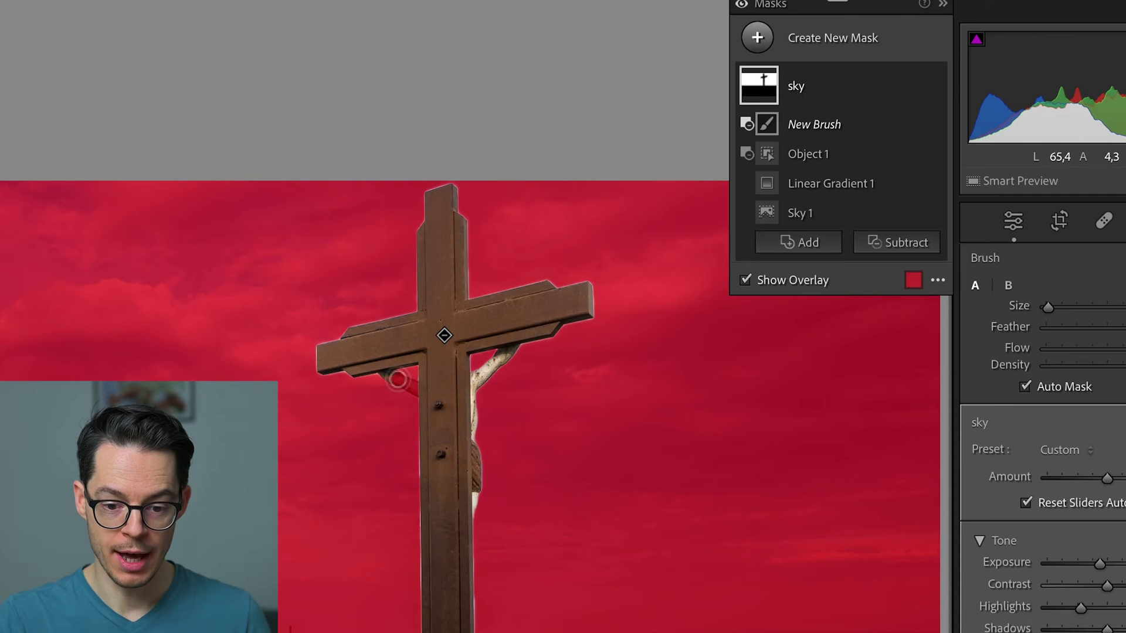
pyautogui.moveTo(394, 380); pyautogui.dragTo(414, 387)
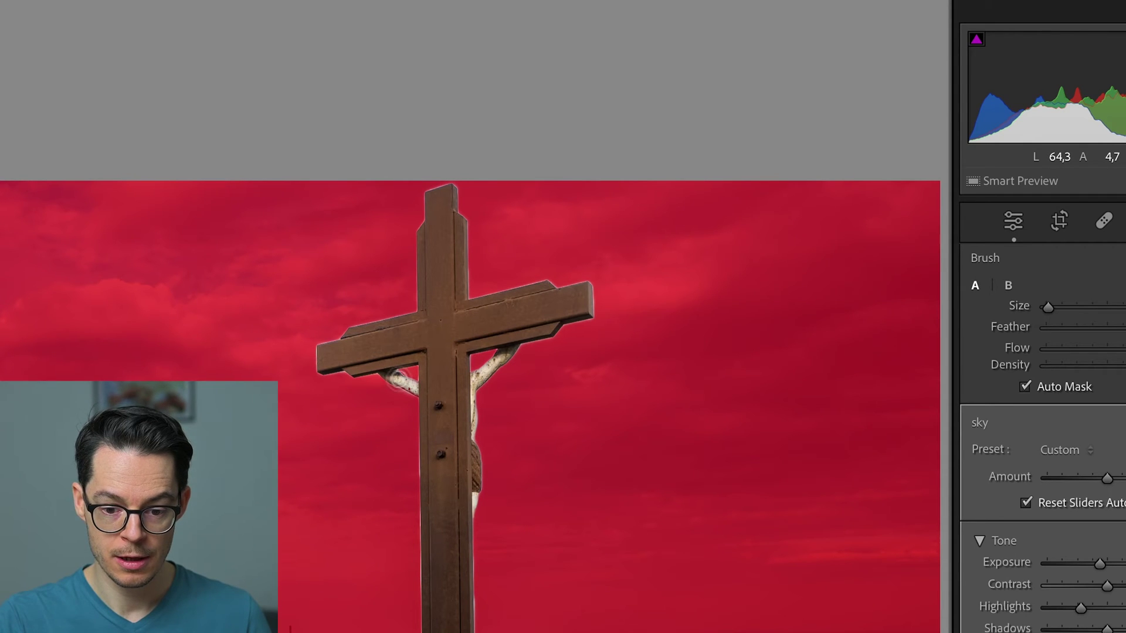
pyautogui.moveTo(400, 381); pyautogui.dragTo(404, 383)
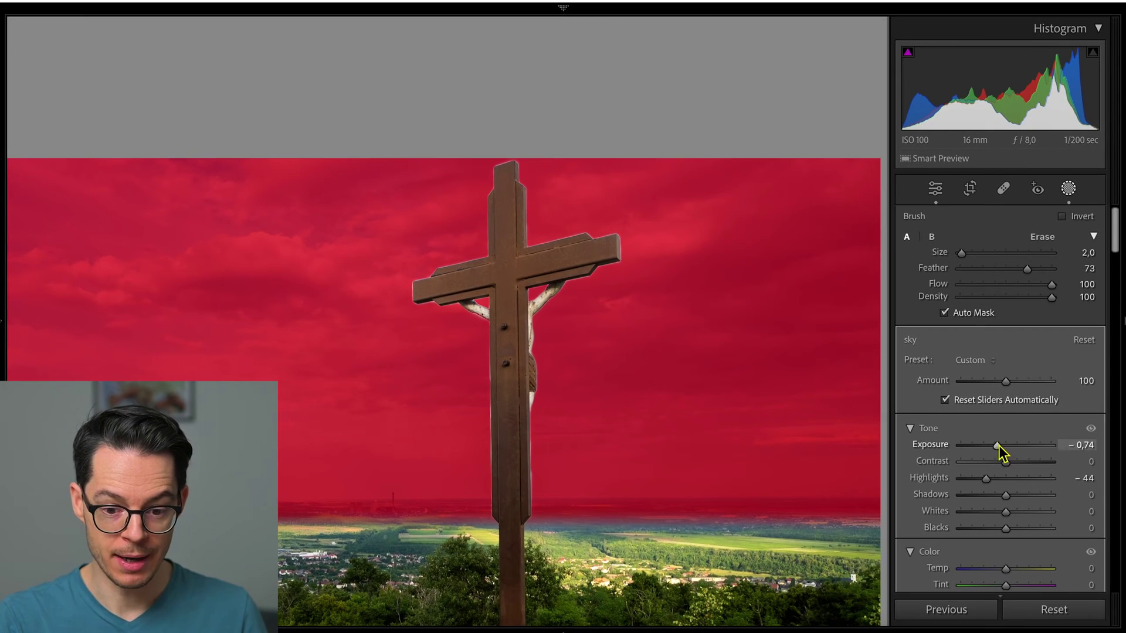
# Step: Adjust the sky mask to Exposure -0.19 and Highlights -58 with the red overlay hidden
pyautogui.moveTo(999, 447); pyautogui.dragTo(1003, 448)
pyautogui.press('o')
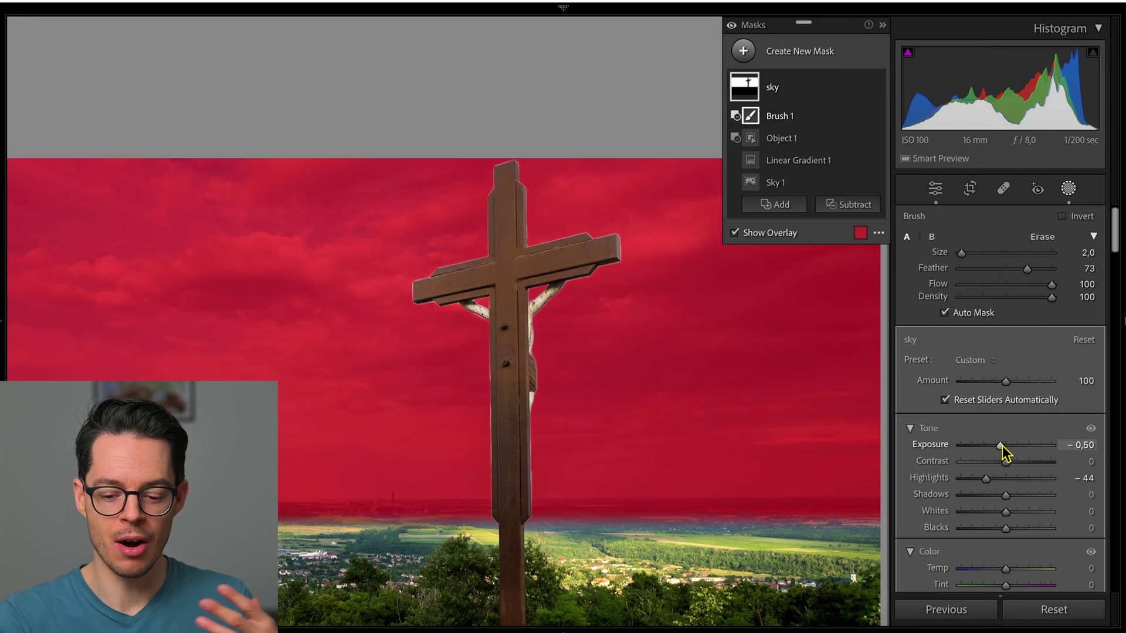
pyautogui.press('o')
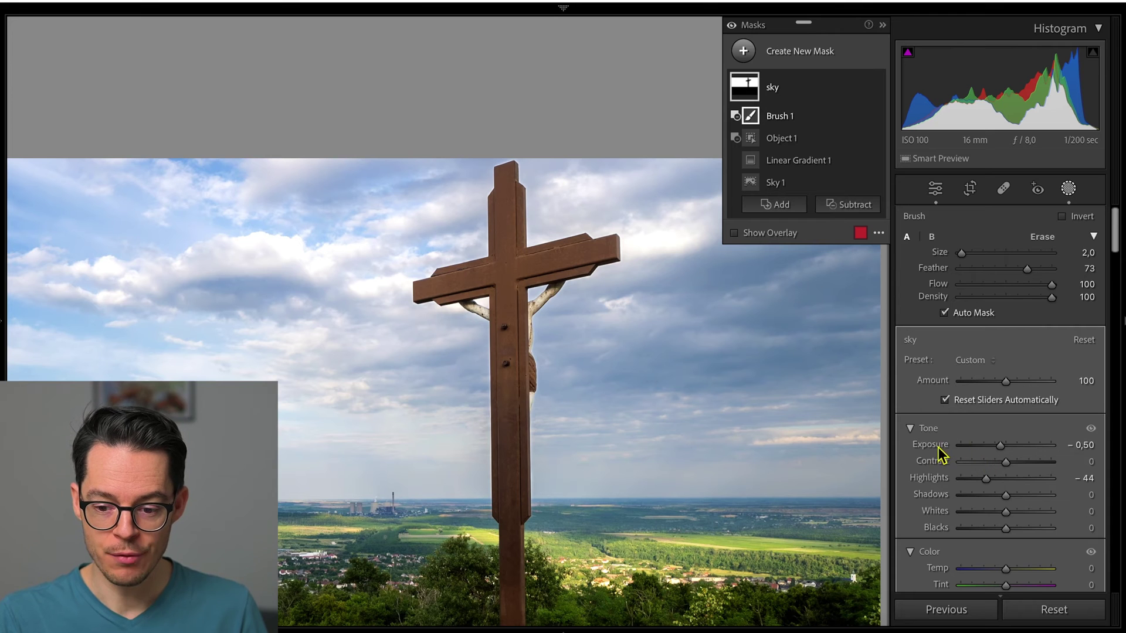
pyautogui.moveTo(999, 448); pyautogui.dragTo(985, 482)
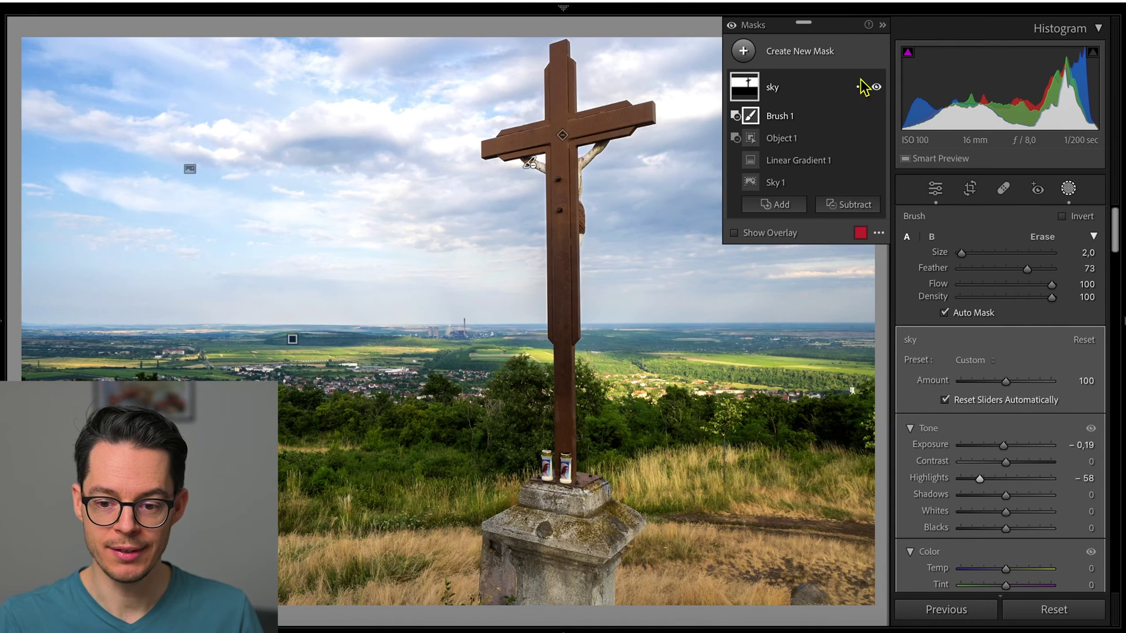
# Step: Compare the sky adjustment on and off, then set the sky mask's Temp to -25
pyautogui.click(877, 87)
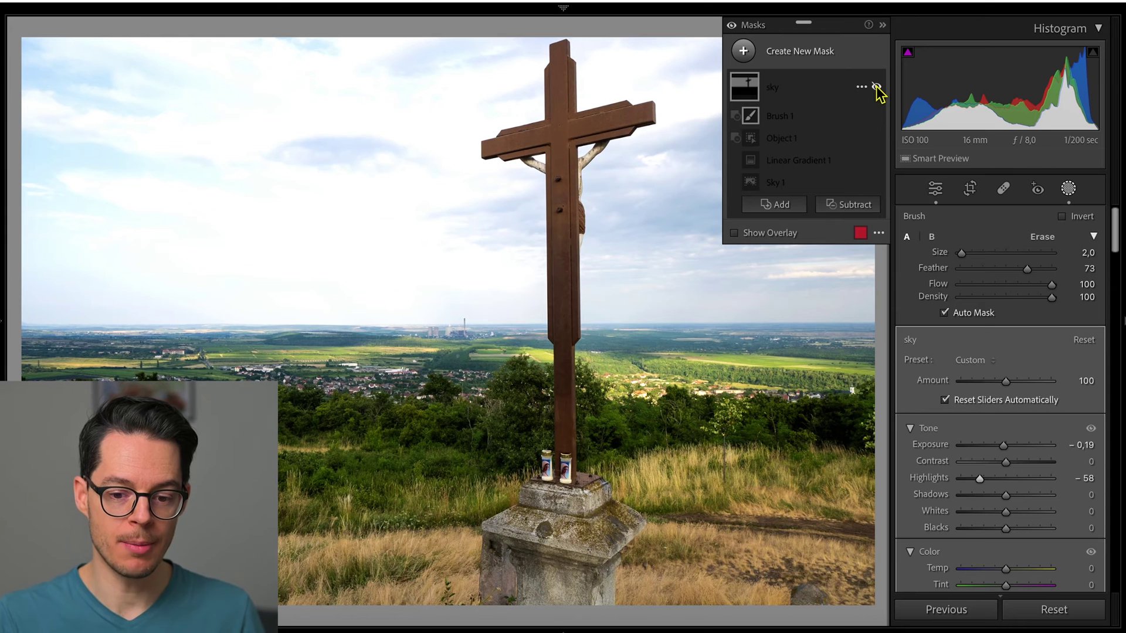
pyautogui.click(877, 87)
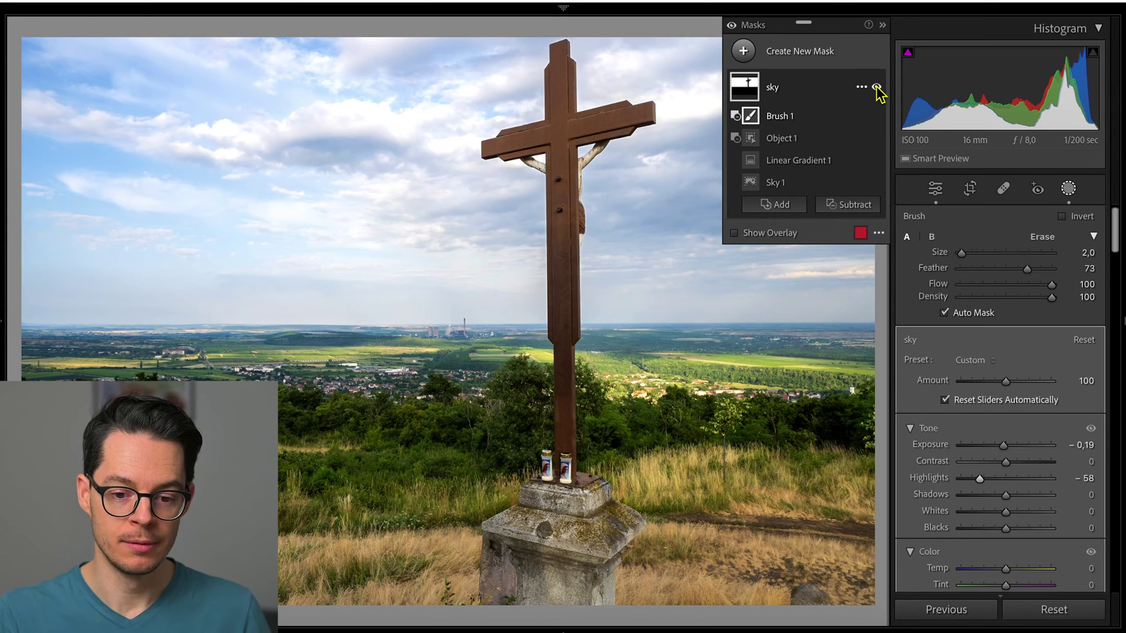
pyautogui.click(832, 88)
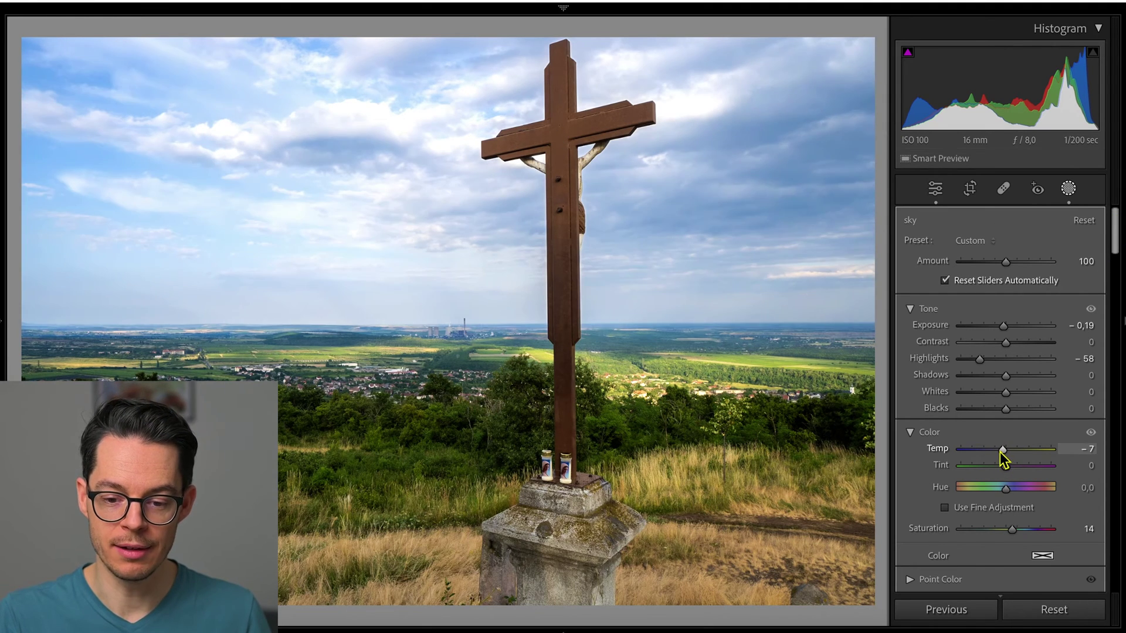
pyautogui.moveTo(1001, 453); pyautogui.dragTo(998, 453)
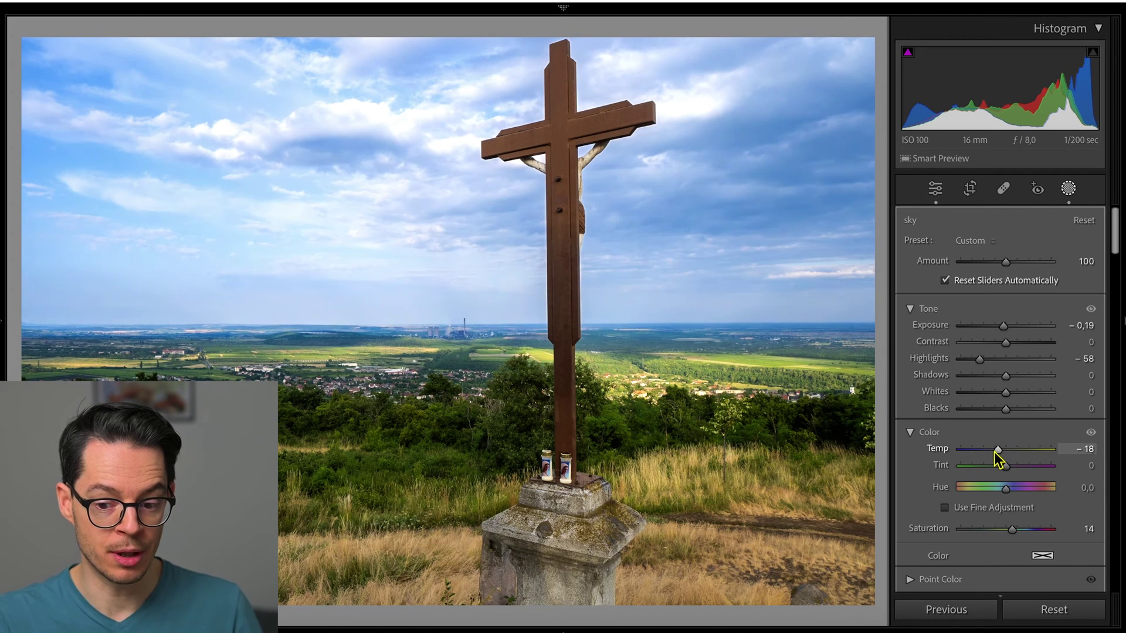
pyautogui.moveTo(995, 456); pyautogui.dragTo(1019, 457)
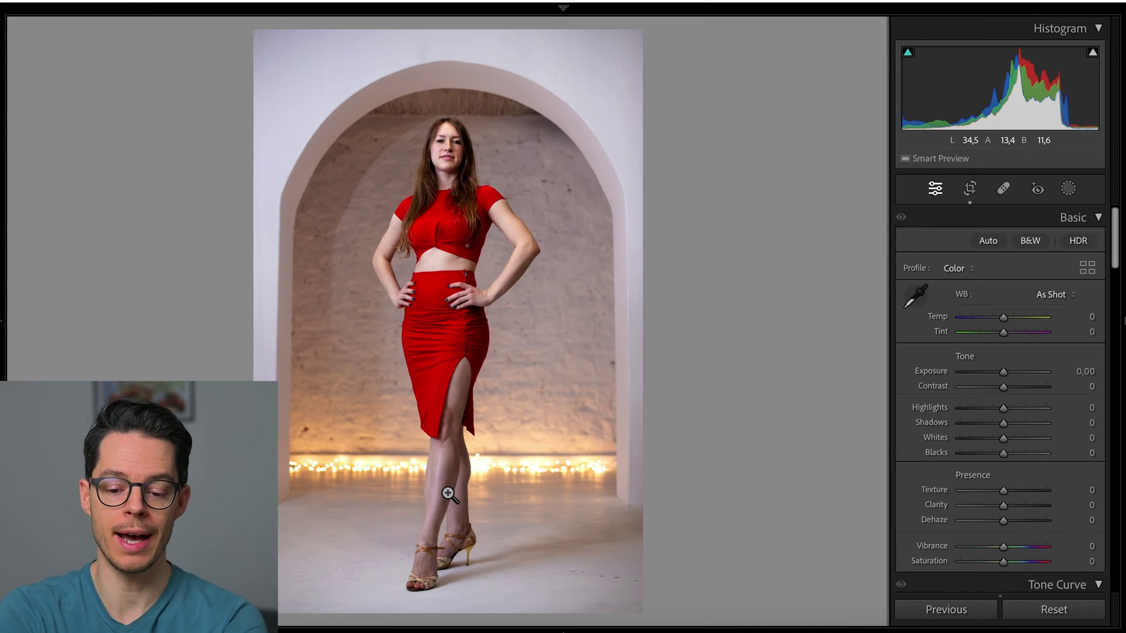
# Step: Draw a linear gradient mask on the red-dress portrait from the floor up toward the chest
pyautogui.press('m')
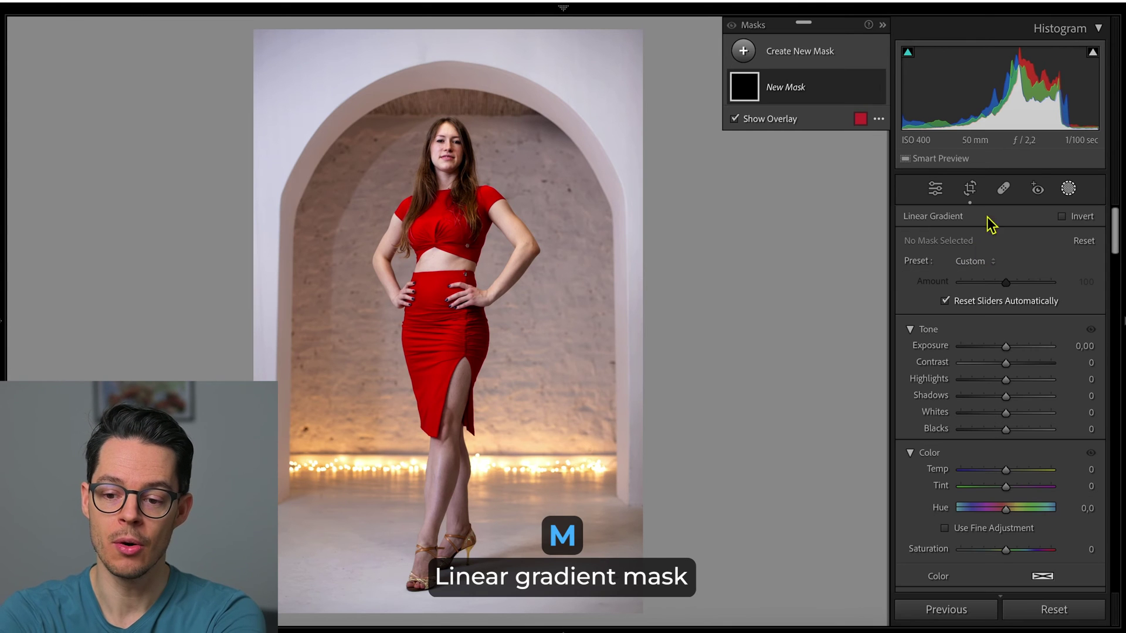
pyautogui.click(1068, 194)
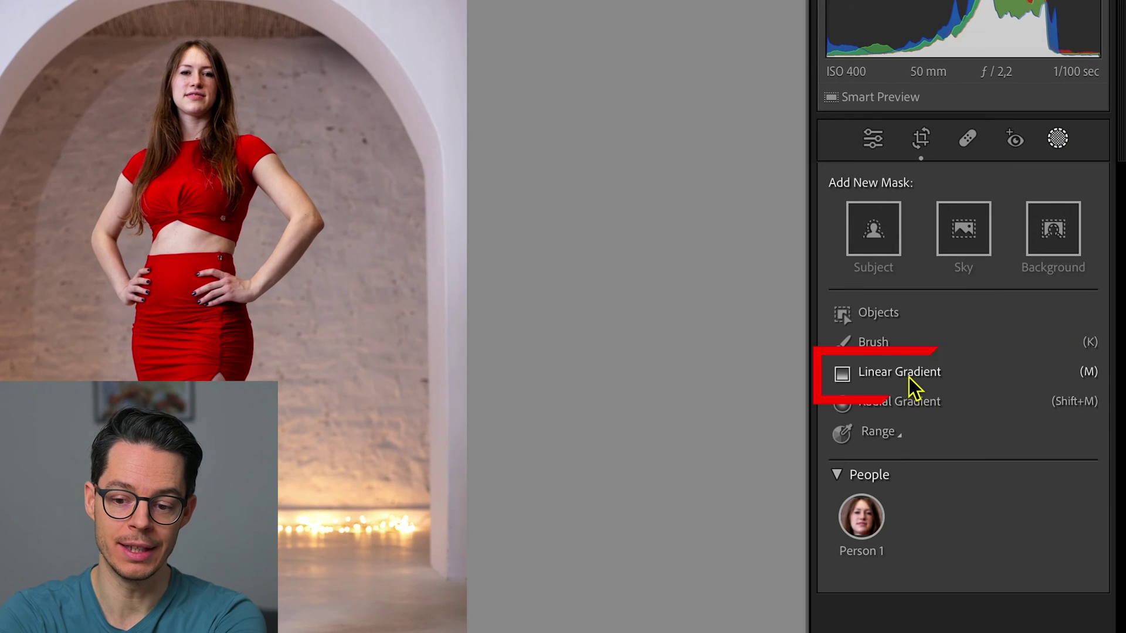
pyautogui.click(848, 372)
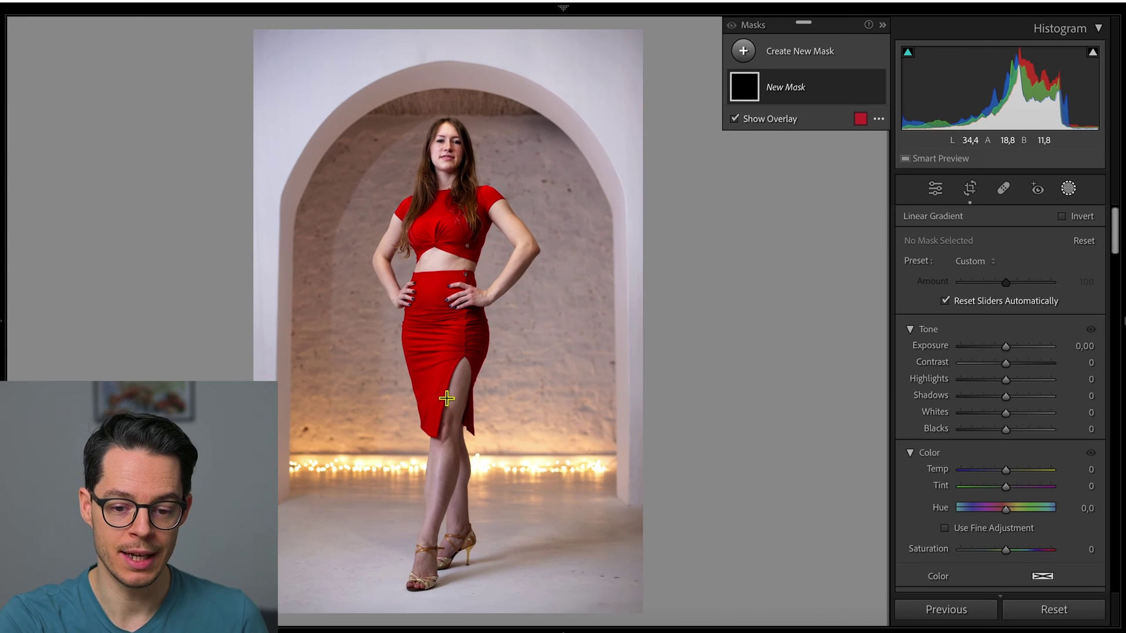
pyautogui.moveTo(447, 398); pyautogui.dragTo(444, 193)
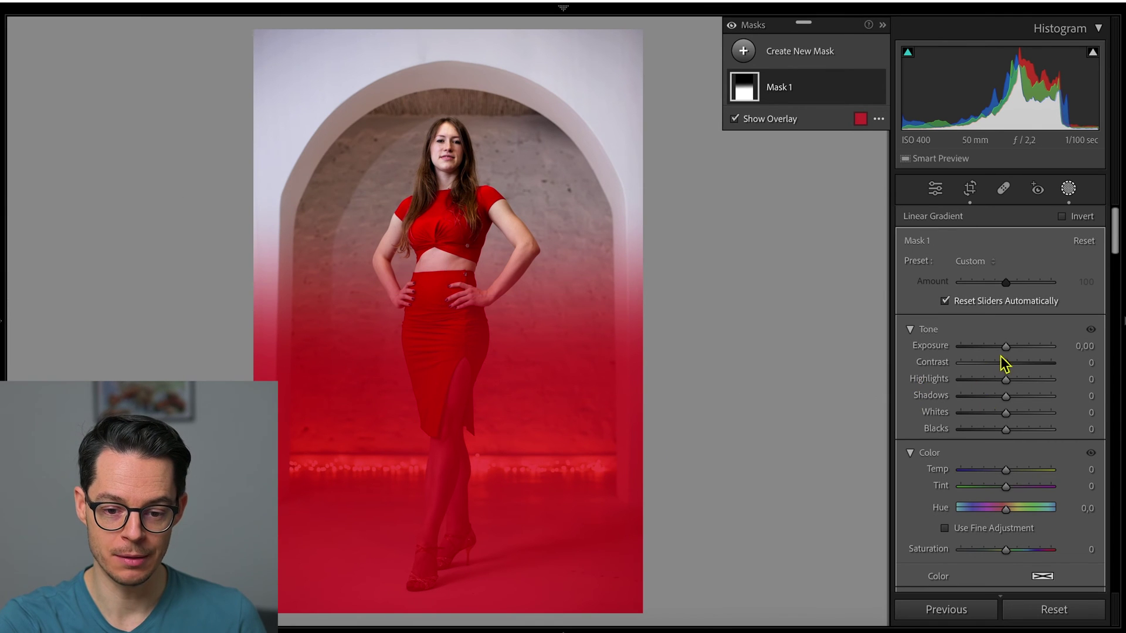
# Step: Shift the linear gradient slightly lower and raise Mask 1's Exposure to 0.55
pyautogui.moveTo(443, 293); pyautogui.dragTo(445, 312)
pyautogui.moveTo(1006, 347); pyautogui.dragTo(1011, 349)
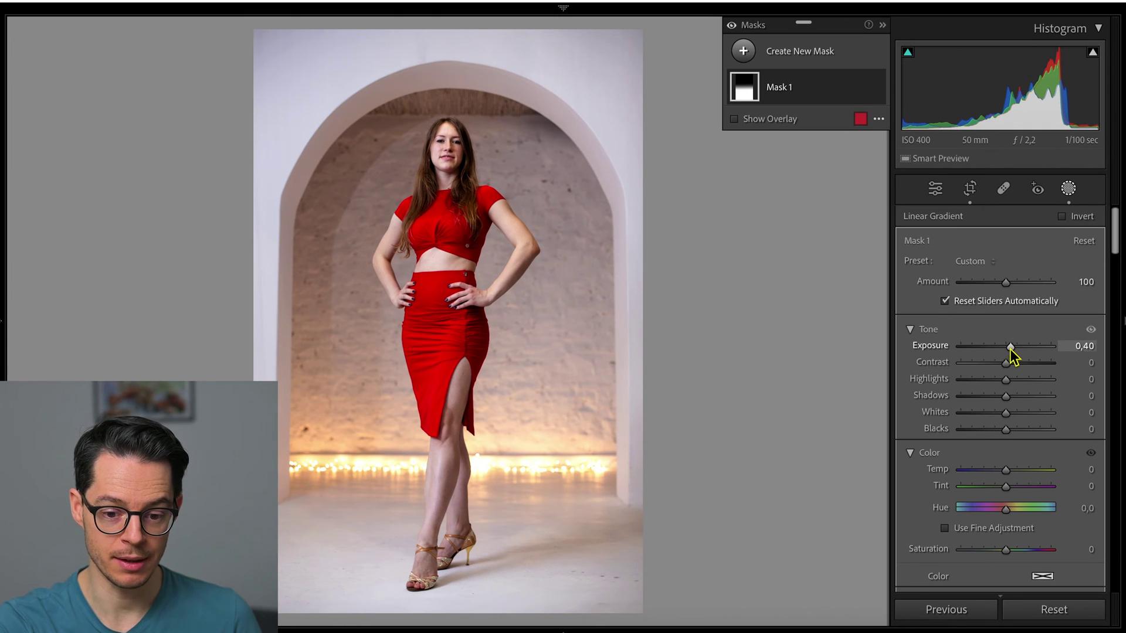
pyautogui.moveTo(1010, 350); pyautogui.dragTo(1013, 350)
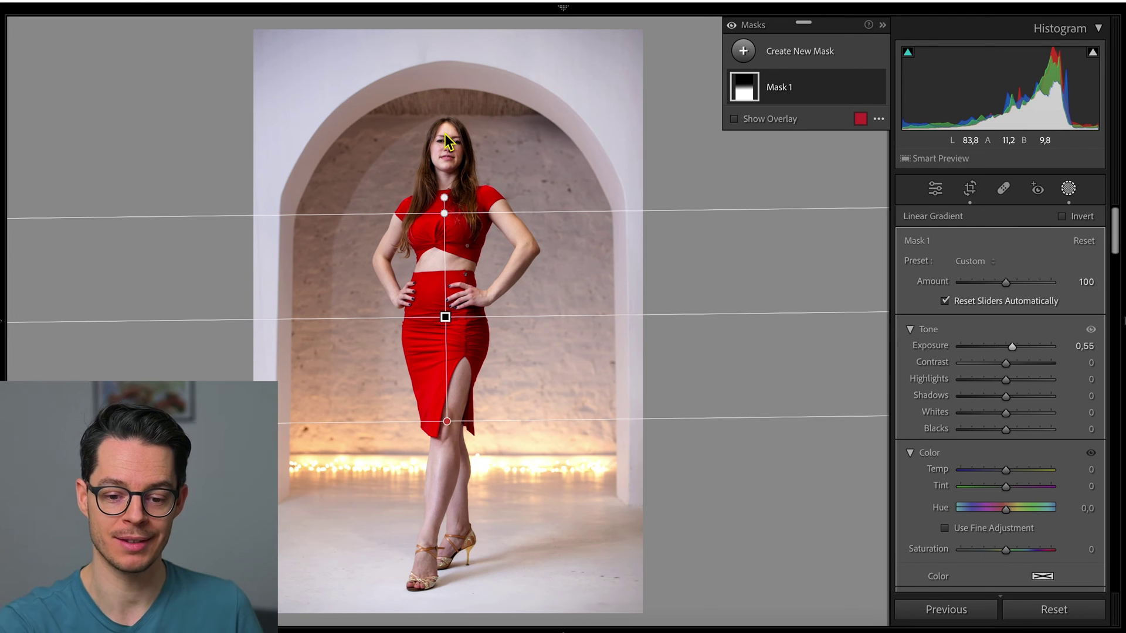
pyautogui.moveTo(774, 91)
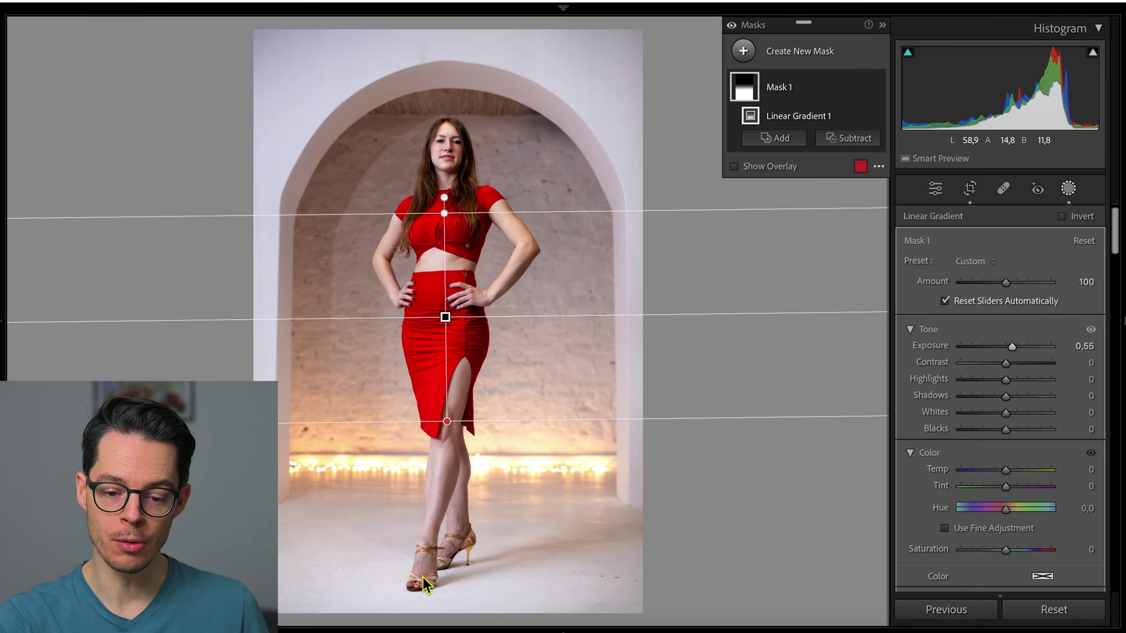
pyautogui.click(843, 140)
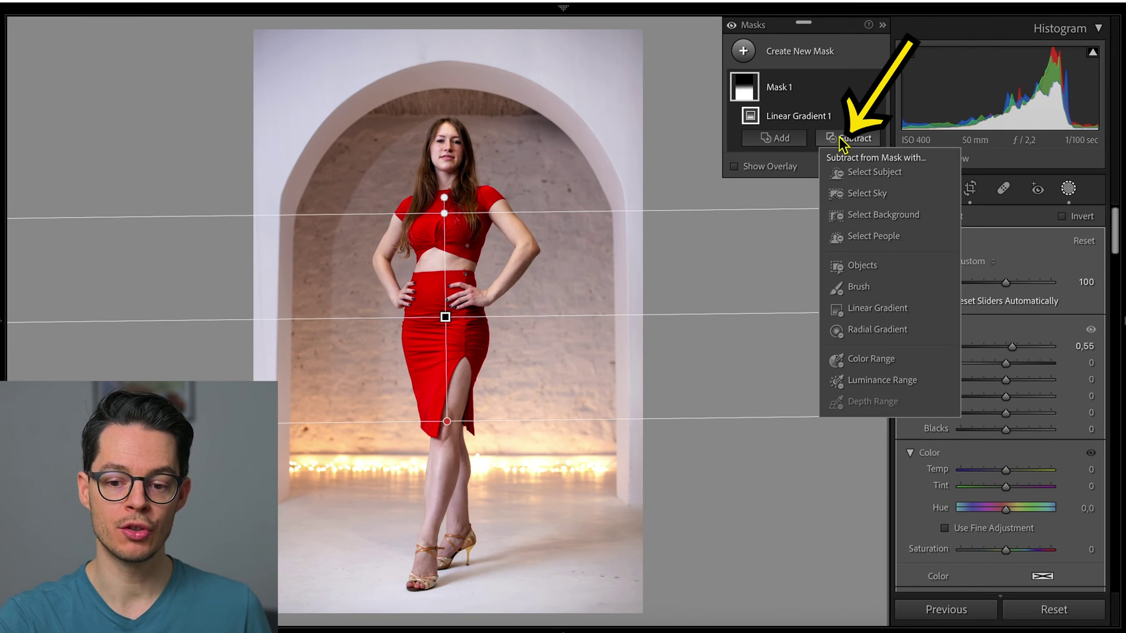
# Step: Subtract the background from Mask 1 and toggle the mask overlay to check coverage
pyautogui.click(861, 218)
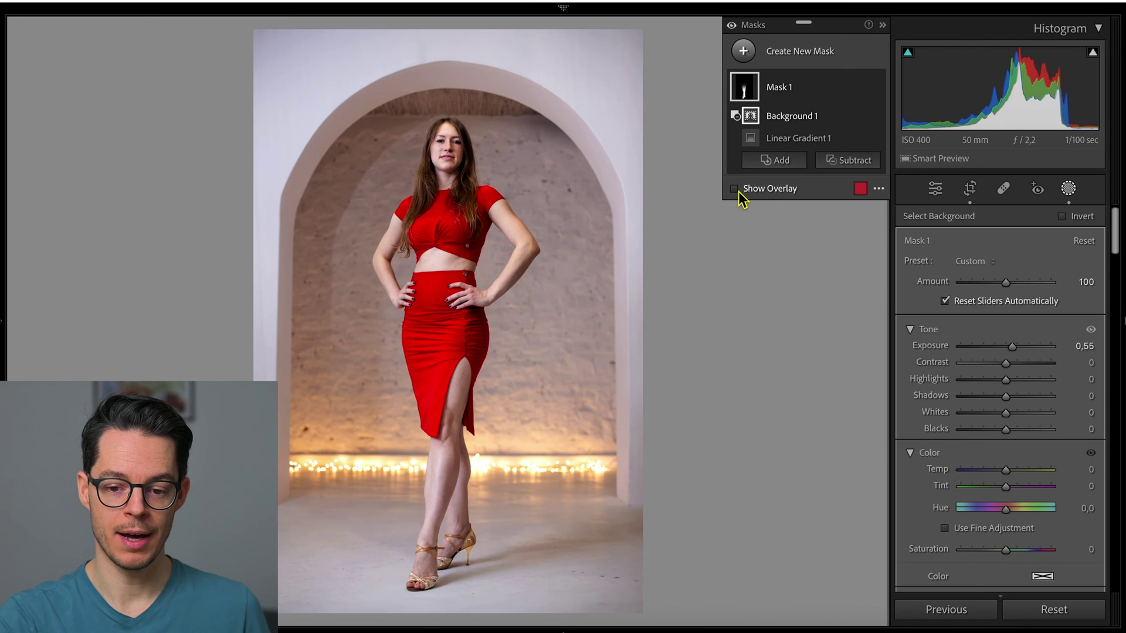
pyautogui.click(737, 190)
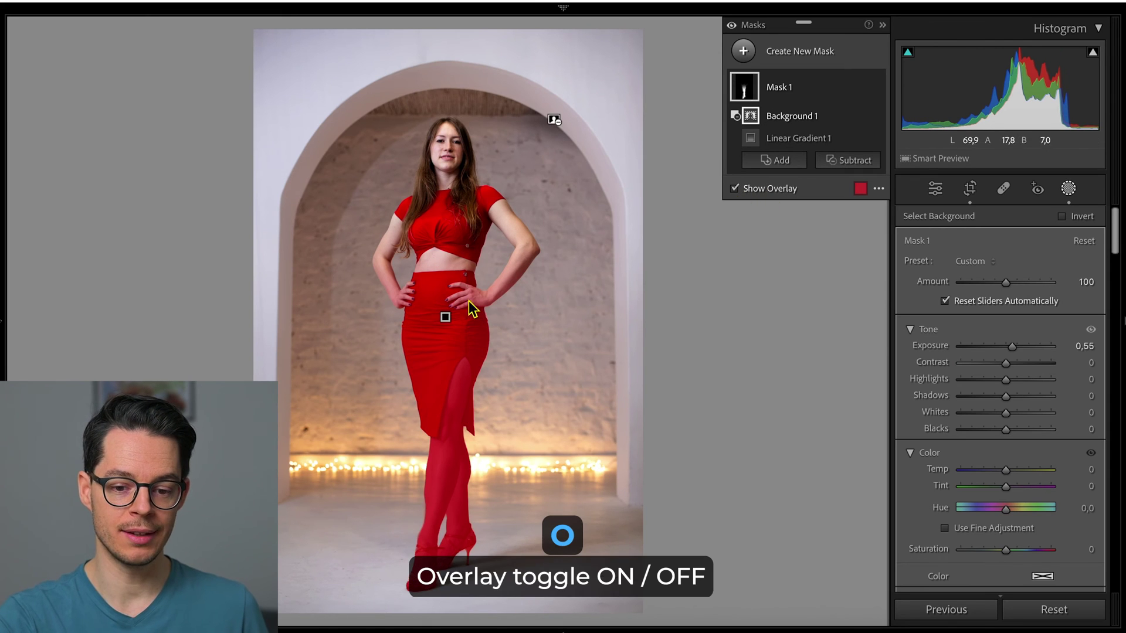
pyautogui.press('o')
pyautogui.press('o')
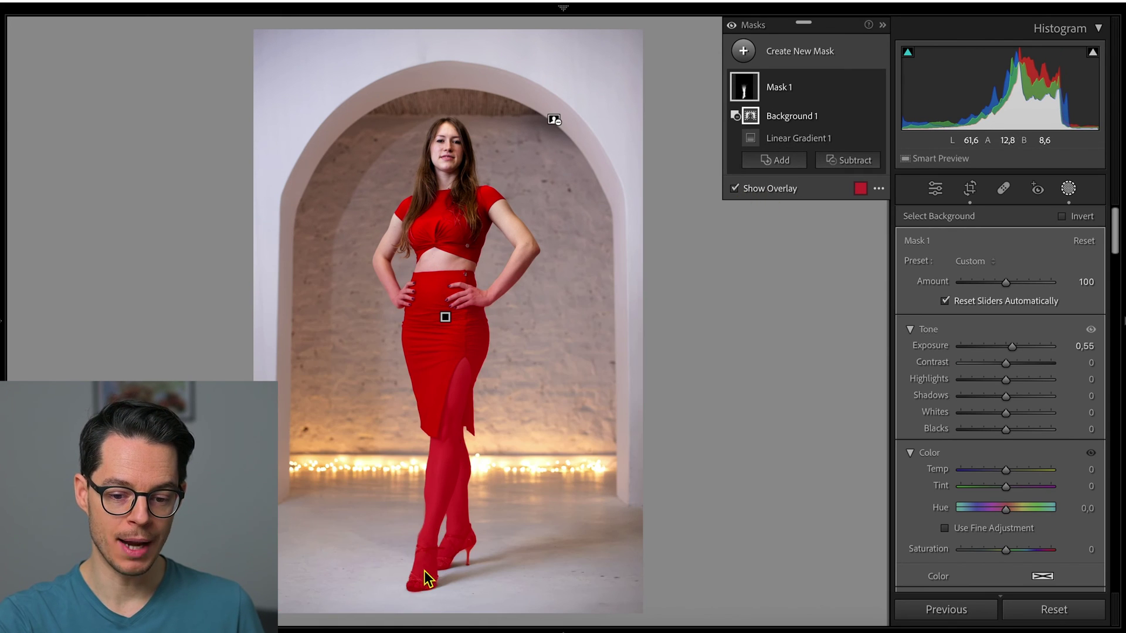
pyautogui.click(860, 189)
# Step: Change the mask overlay colour from red to green
pyautogui.click(510, 284)
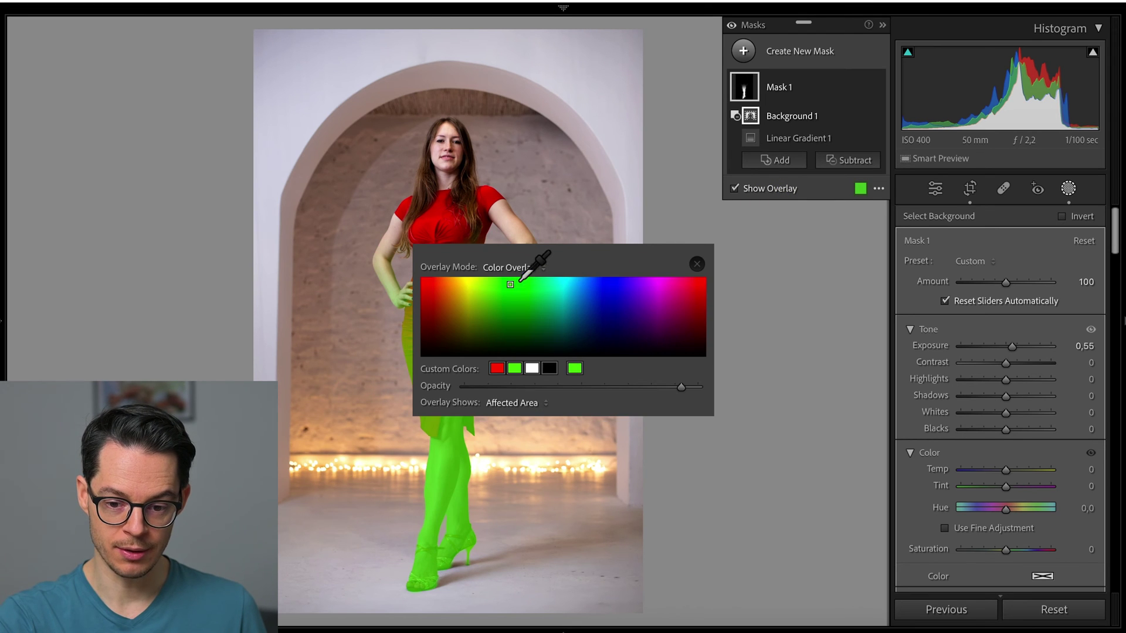
pyautogui.click(697, 264)
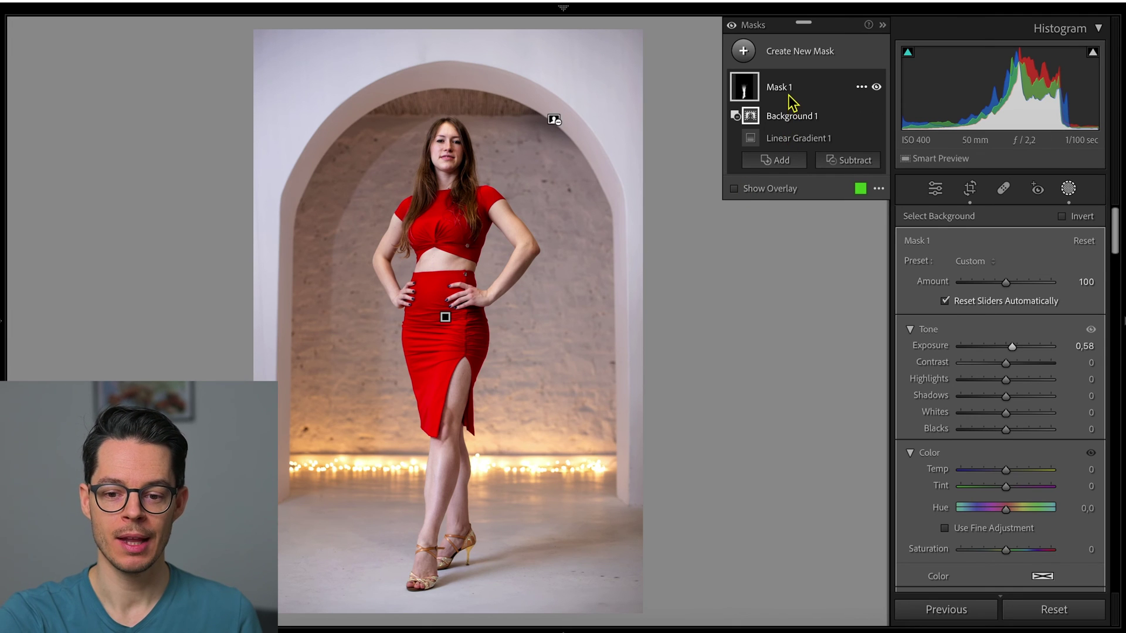
# Step: Add a radial gradient to Mask 1 and fit it over the floor around her feet
pyautogui.click(742, 193)
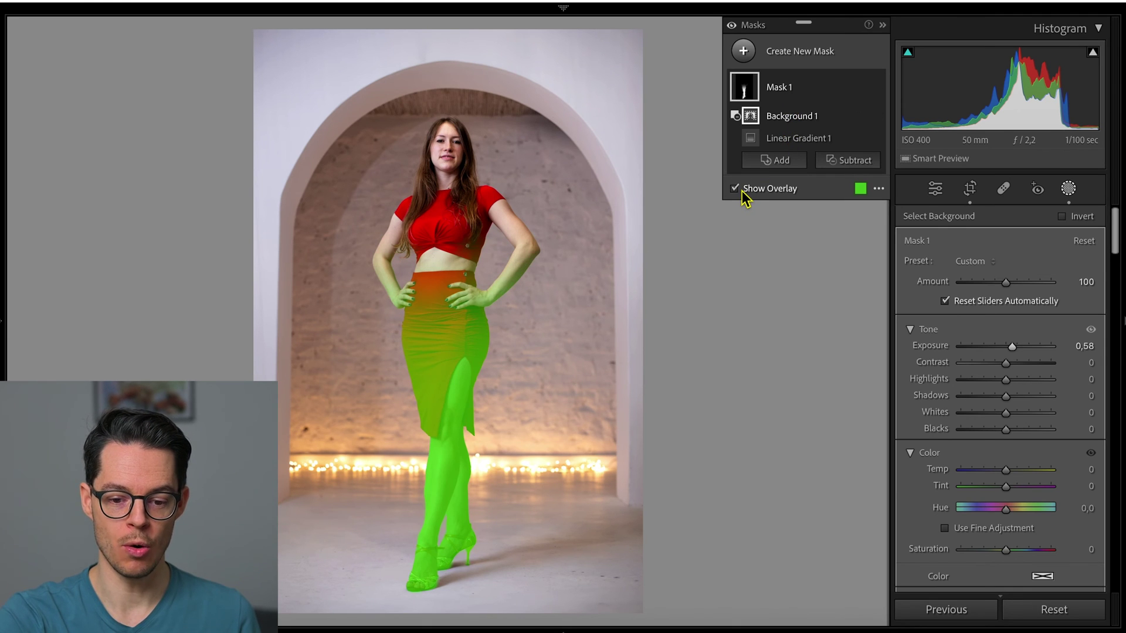
pyautogui.click(771, 165)
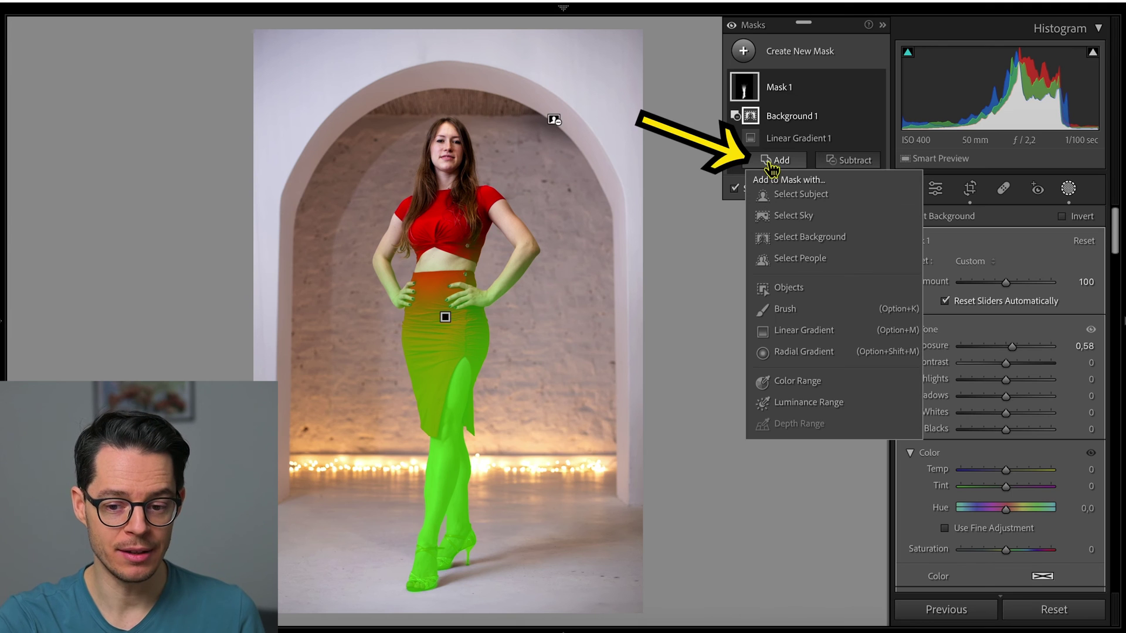
pyautogui.click(804, 352)
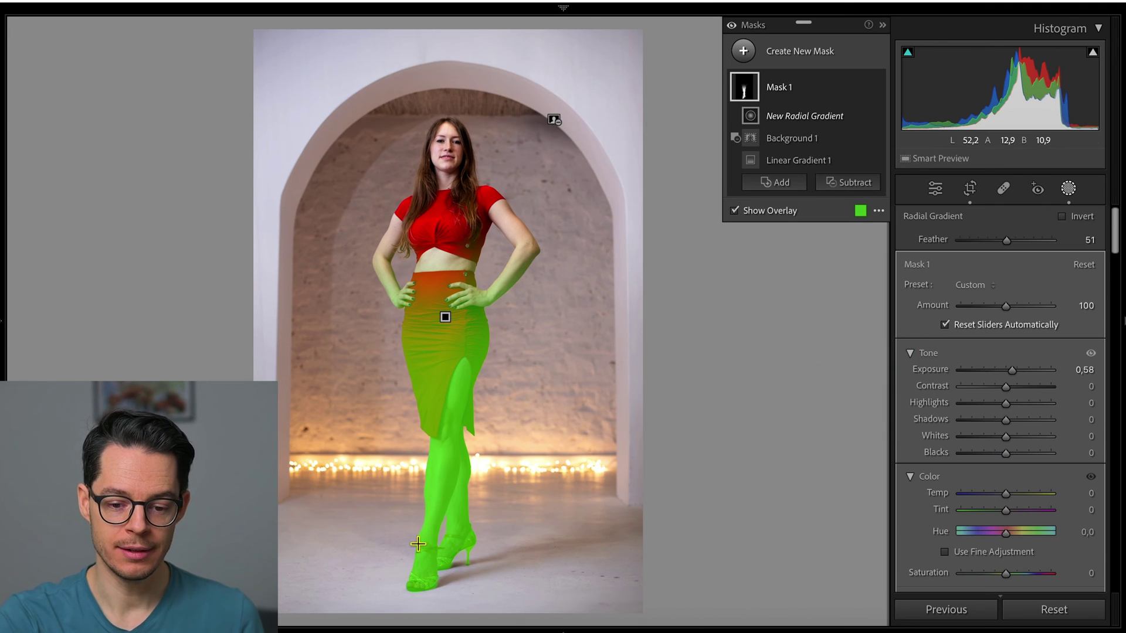
pyautogui.moveTo(397, 544); pyautogui.dragTo(626, 617)
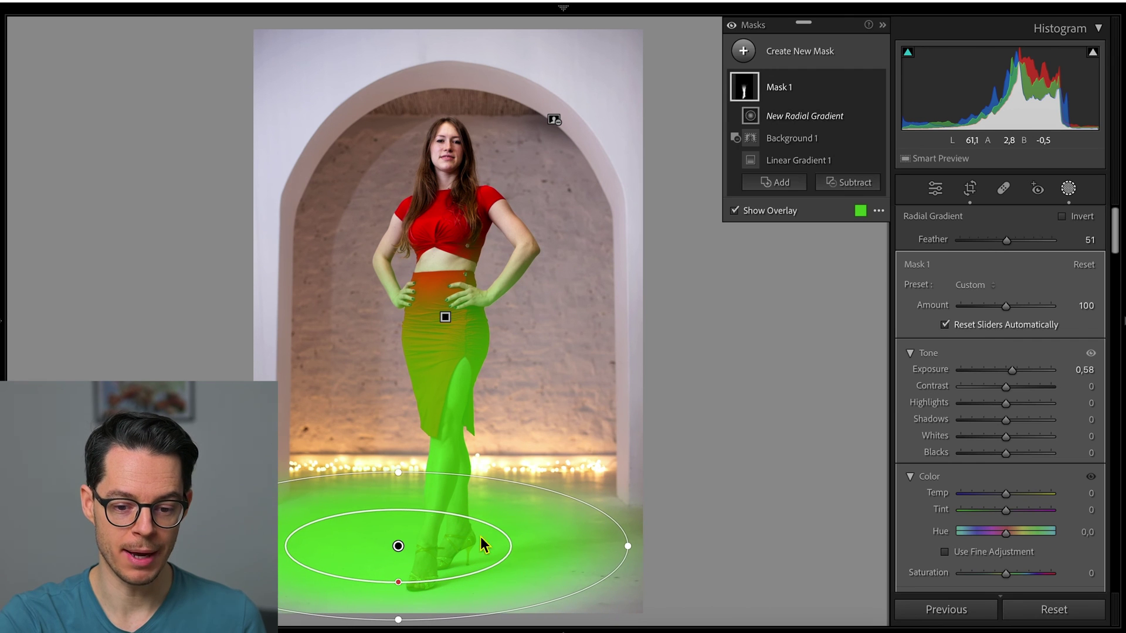
pyautogui.moveTo(397, 545); pyautogui.dragTo(441, 560)
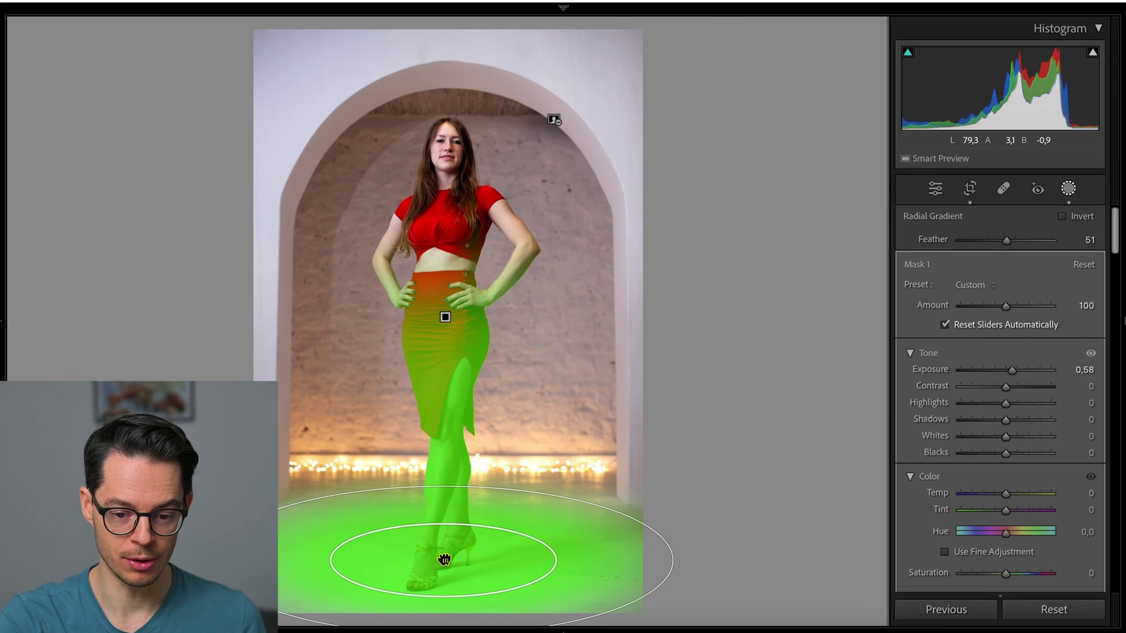
pyautogui.moveTo(672, 558); pyautogui.dragTo(636, 558)
pyautogui.moveTo(441, 561); pyautogui.dragTo(436, 576)
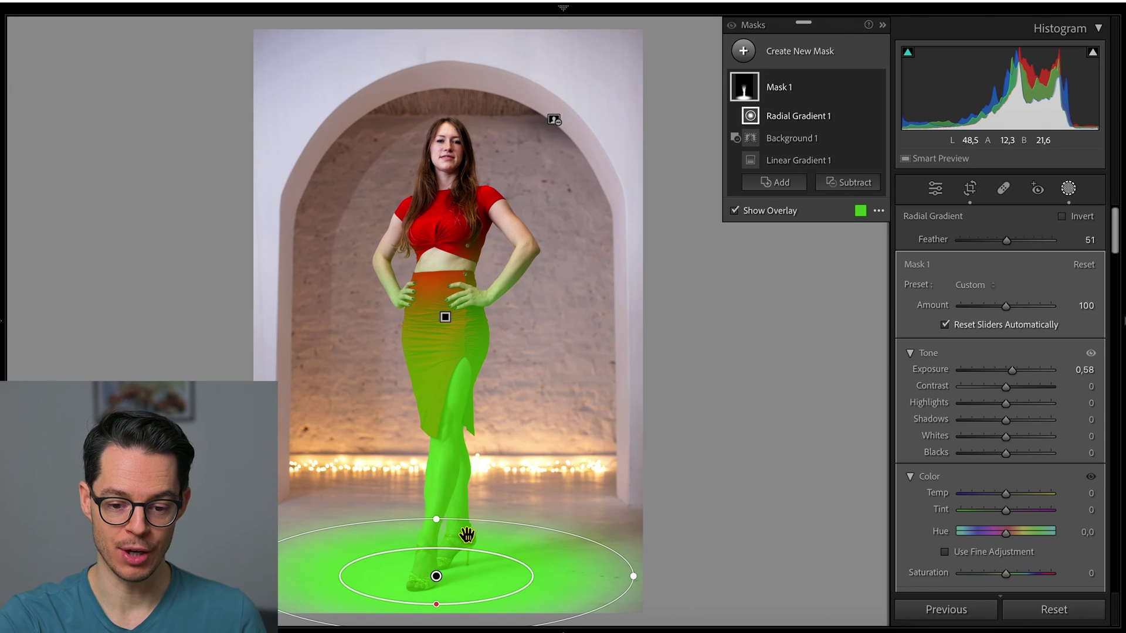
pyautogui.press('Escape')
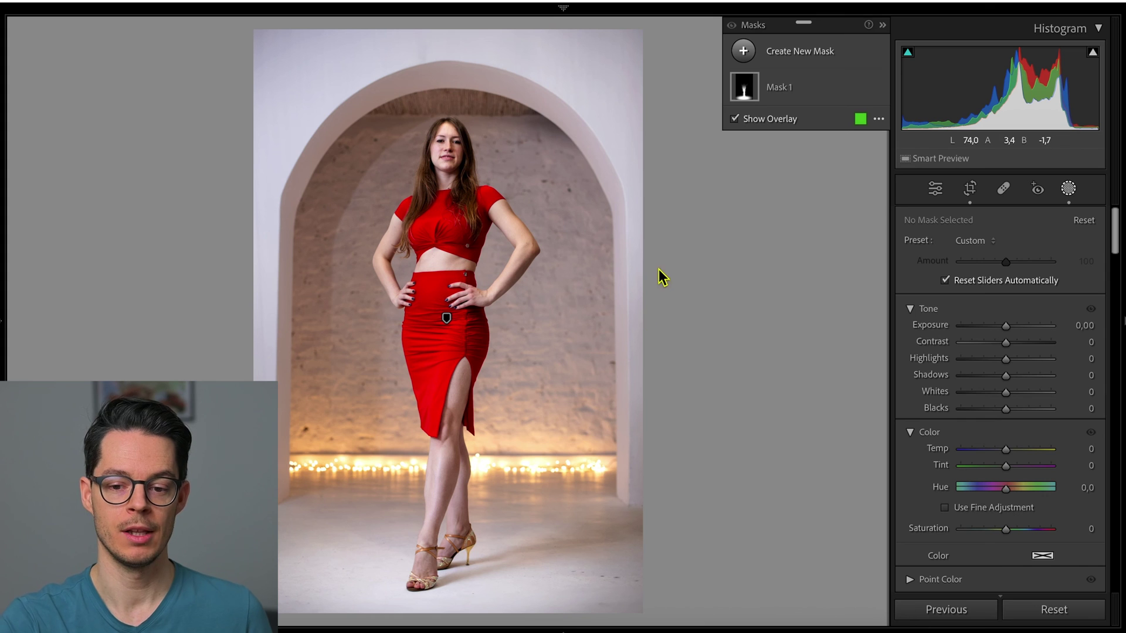
# Step: Compare the portrait with Mask 1 hidden and shown, then select its Radial Gradient 1
pyautogui.click(876, 87)
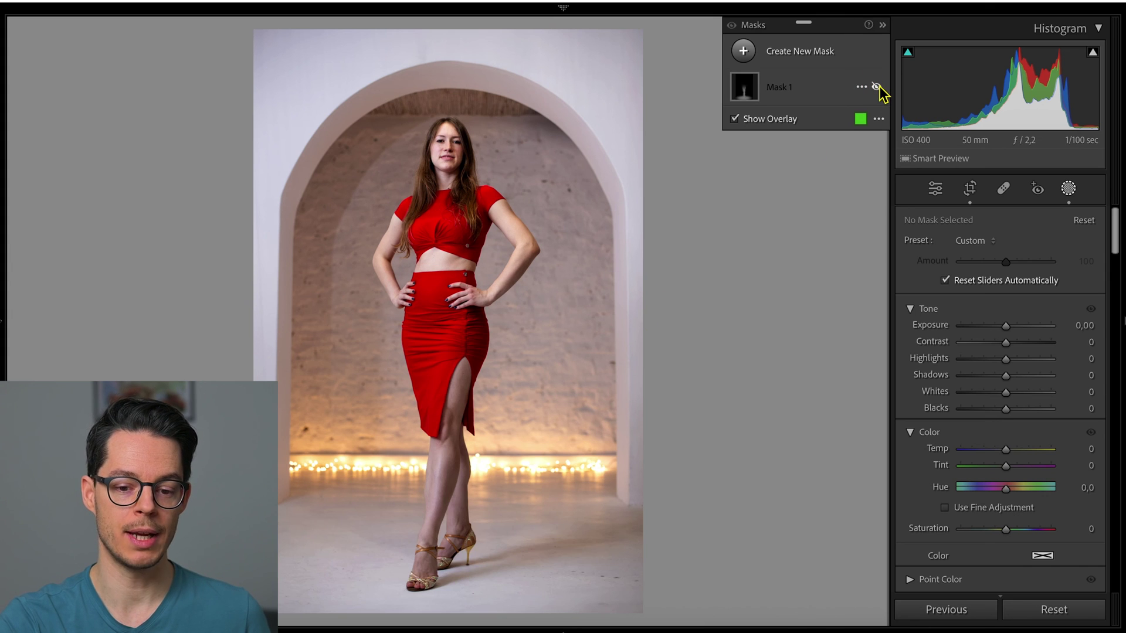
pyautogui.click(876, 88)
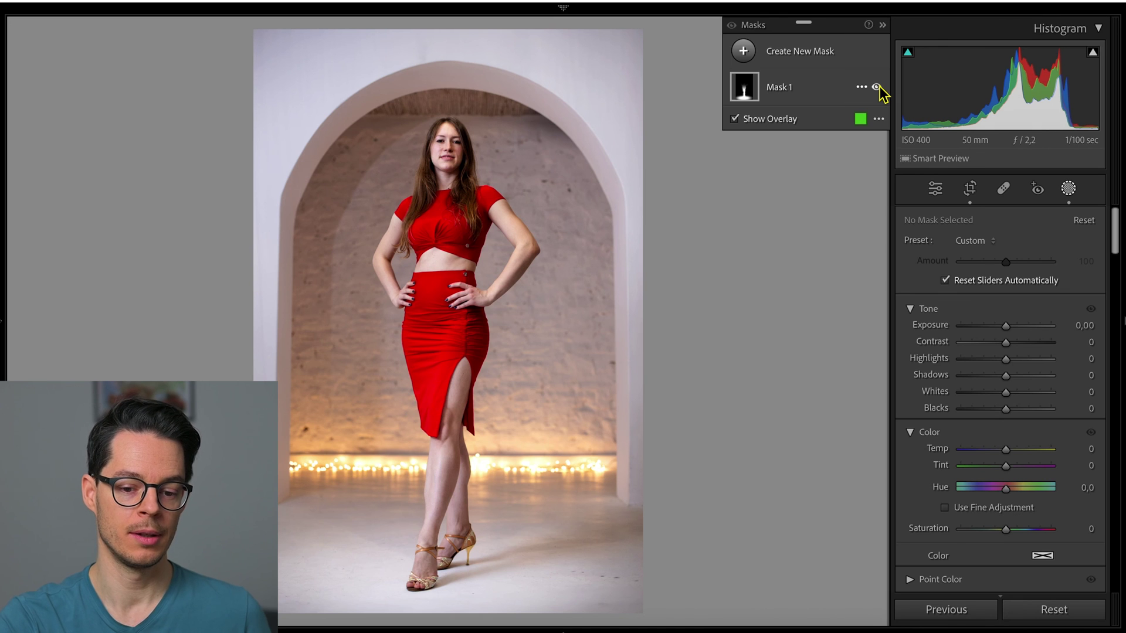
pyautogui.click(876, 87)
pyautogui.click(876, 87)
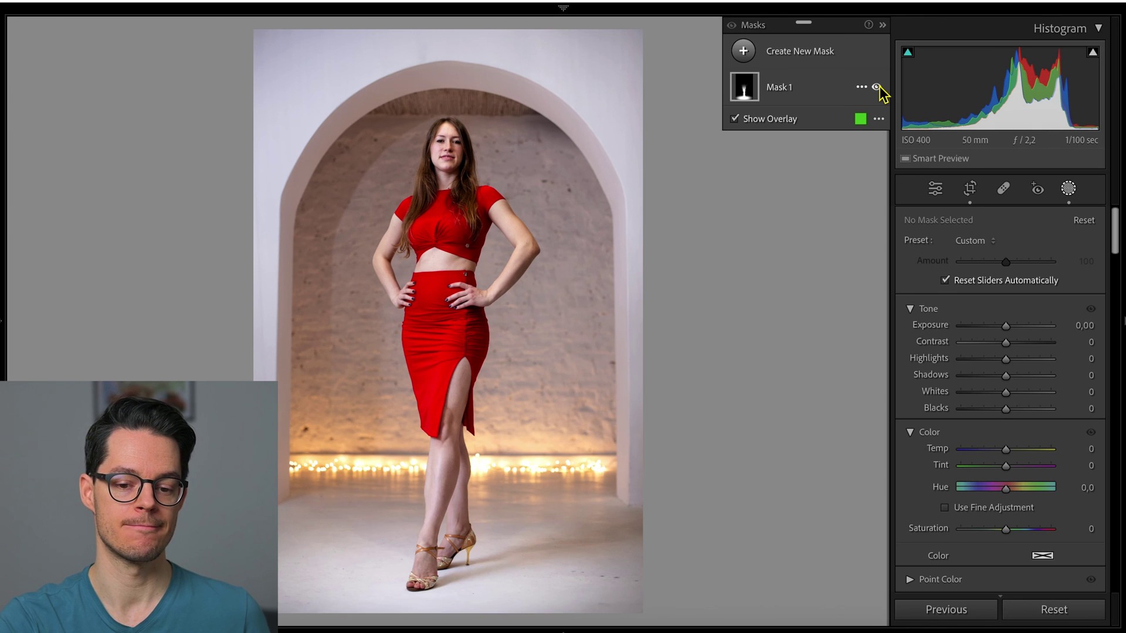
pyautogui.click(876, 87)
pyautogui.click(877, 87)
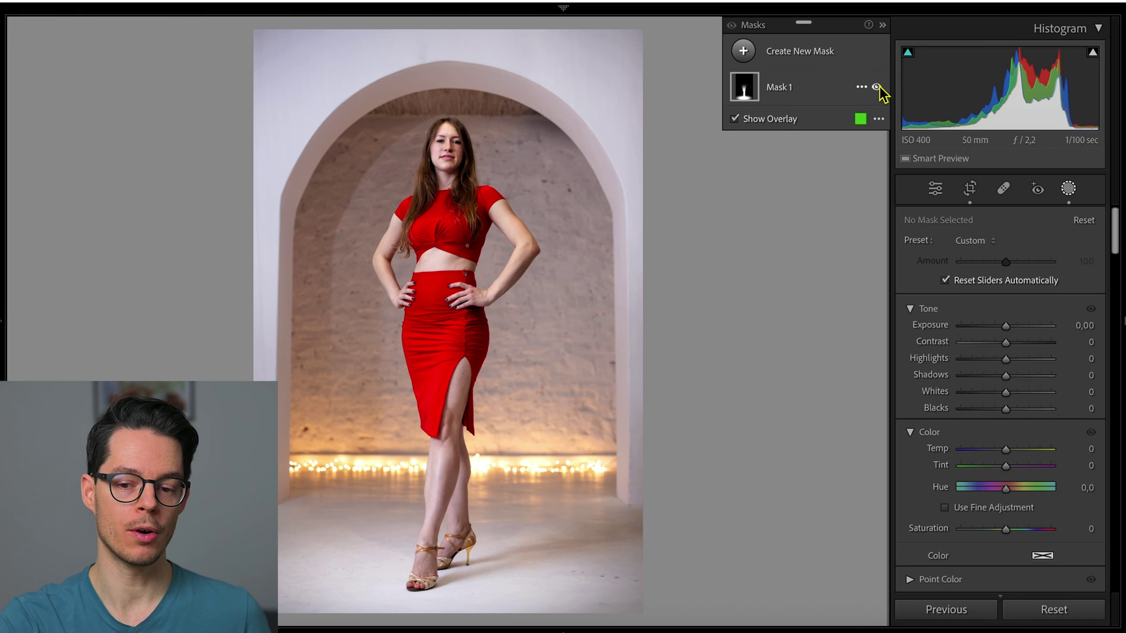
pyautogui.click(779, 96)
pyautogui.click(797, 117)
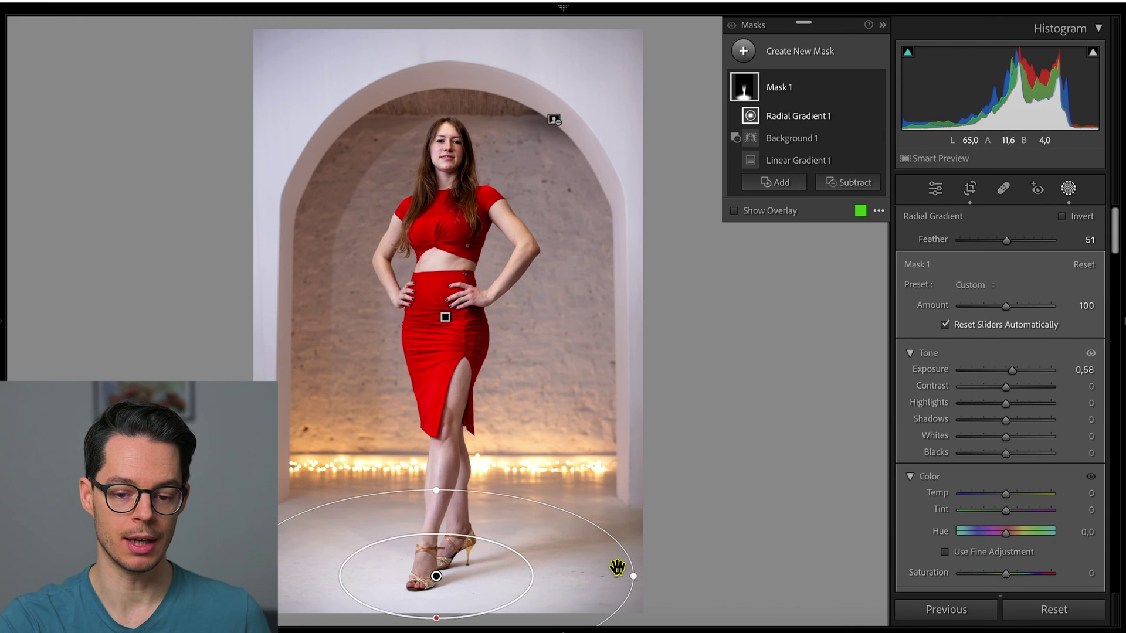
# Step: Widen Radial Gradient 1 across the floor and warm Mask 1 to Temp 17
pyautogui.moveTo(633, 579); pyautogui.dragTo(667, 581)
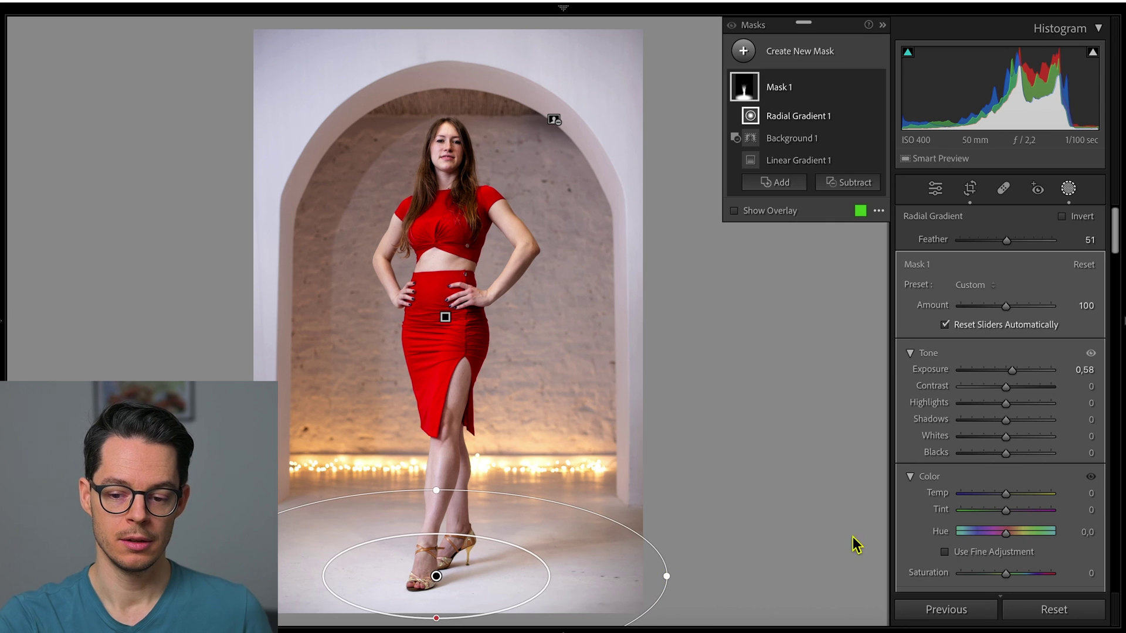
pyautogui.click(797, 88)
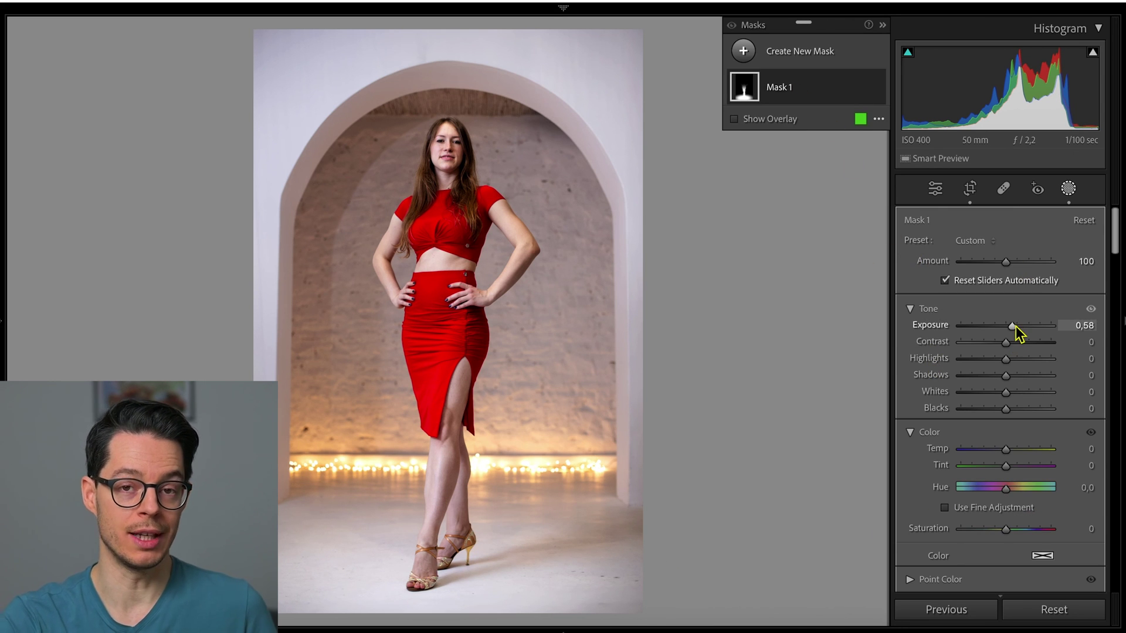
pyautogui.moveTo(1006, 453); pyautogui.dragTo(1017, 463)
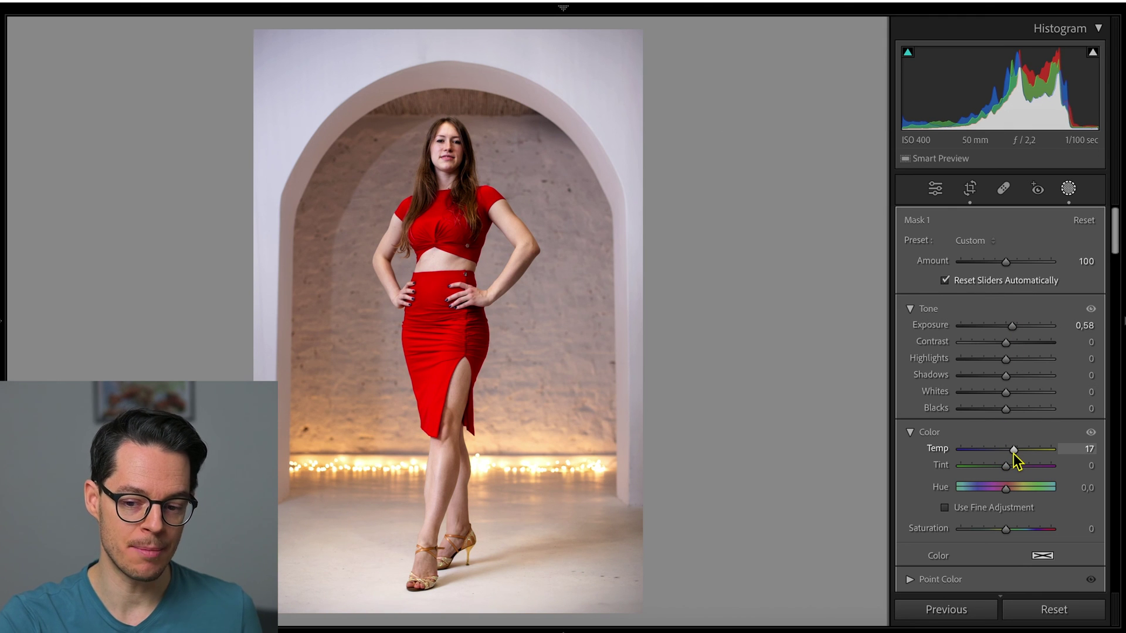